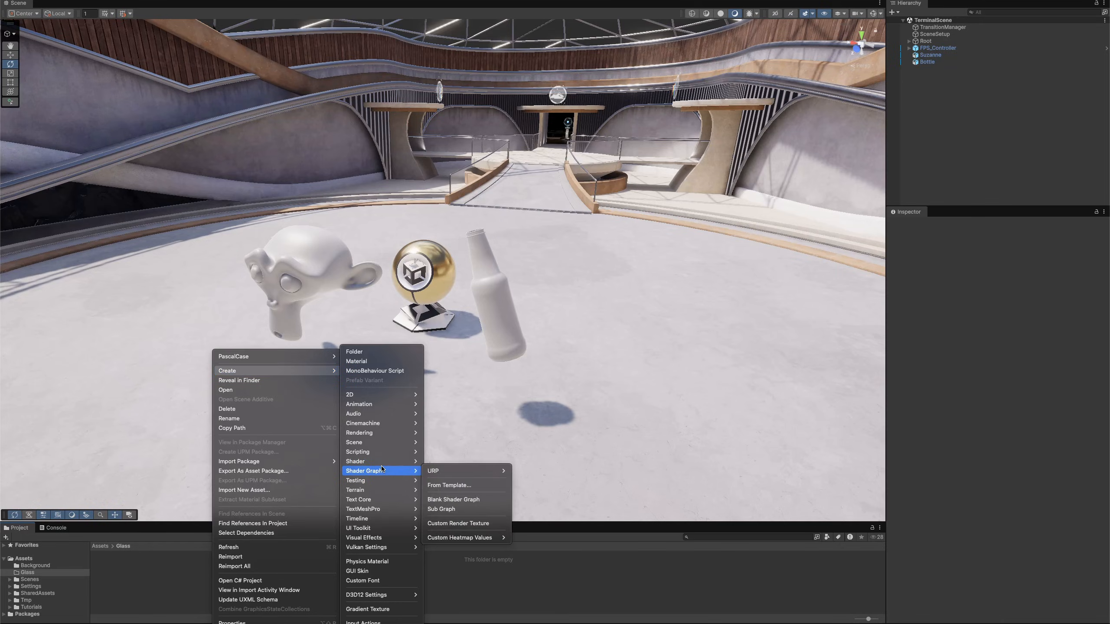
Create a URP Lit Shader Graph named Glass in the Glass folder and open it for editing
{"action": "mouse_move", "coordinate": [459, 471]}
{"action": "left_click", "coordinate": [515, 474]}
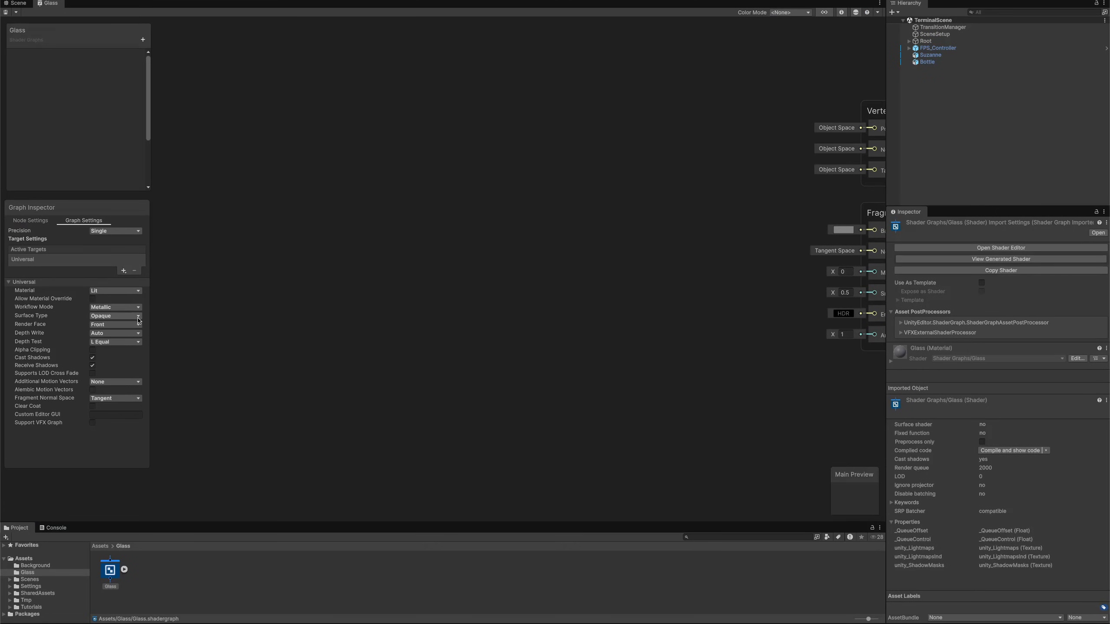
Set the Glass graph's surface type to Transparent and its render face to Both
{"action": "left_click", "coordinate": [138, 320]}
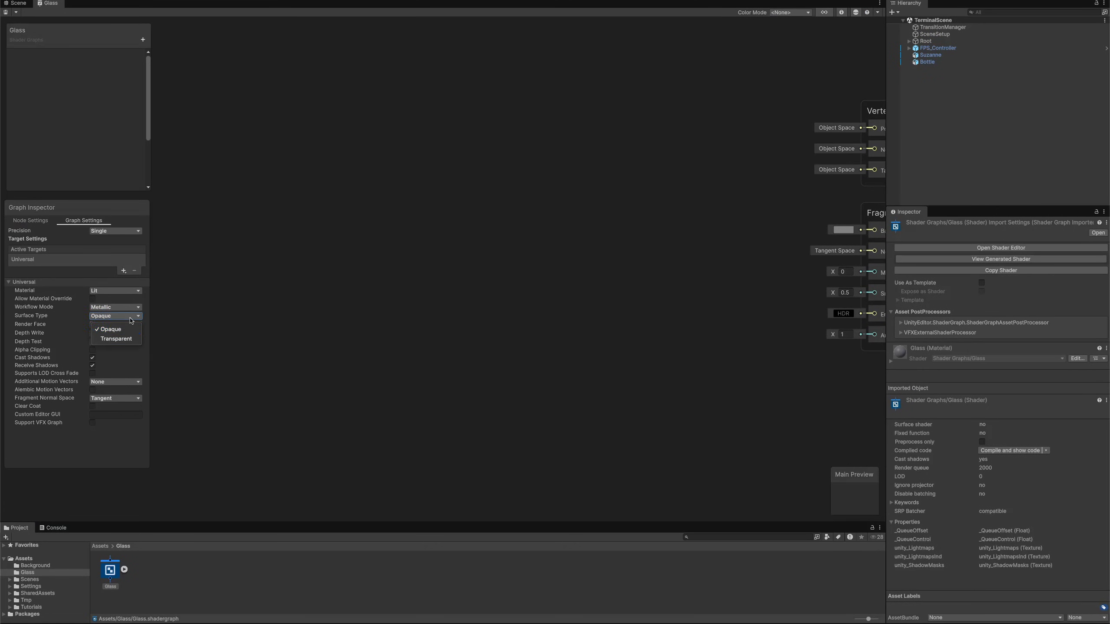
{"action": "left_click", "coordinate": [123, 339]}
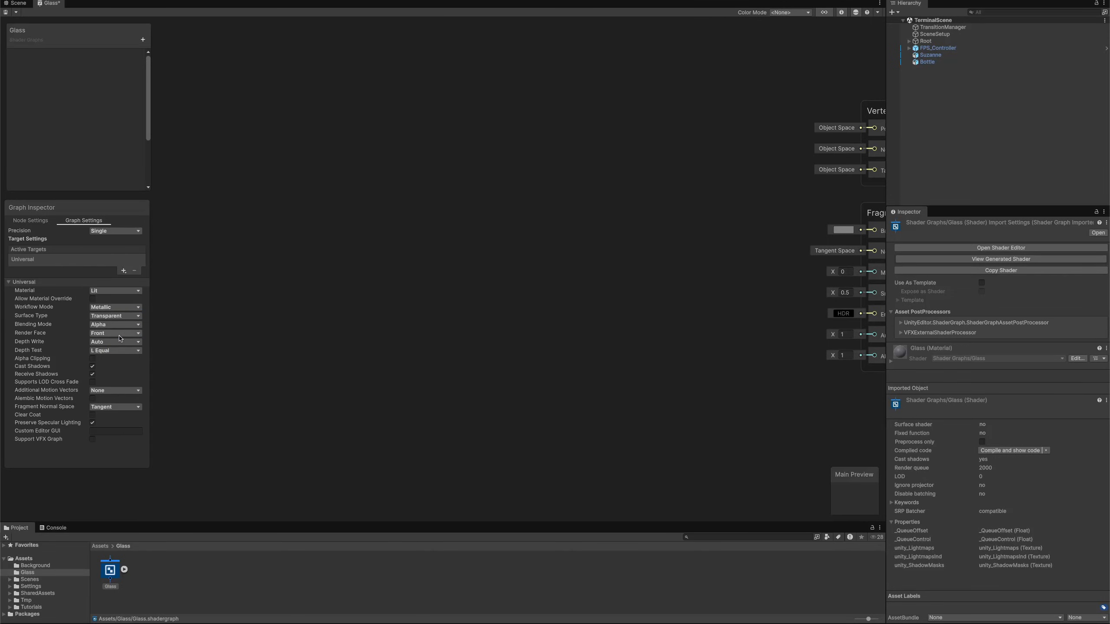
{"action": "left_click", "coordinate": [120, 334]}
{"action": "left_click", "coordinate": [108, 367]}
Add a Color property named Color and set its default value to dark blue, hex 1E3C4F
{"action": "left_click", "coordinate": [143, 40]}
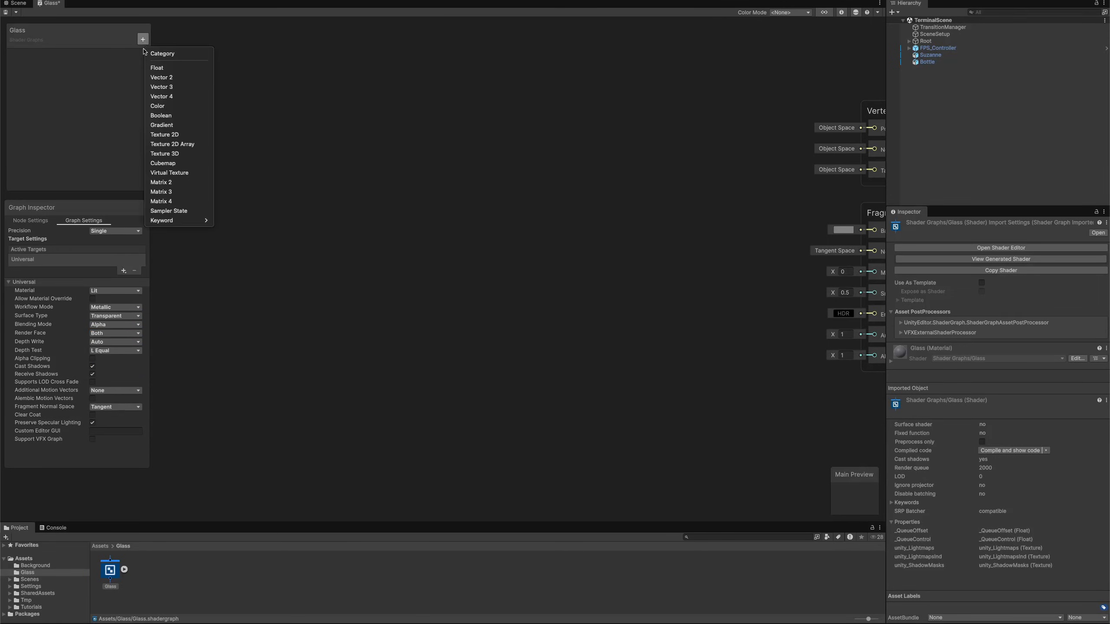
{"action": "left_click", "coordinate": [158, 106]}
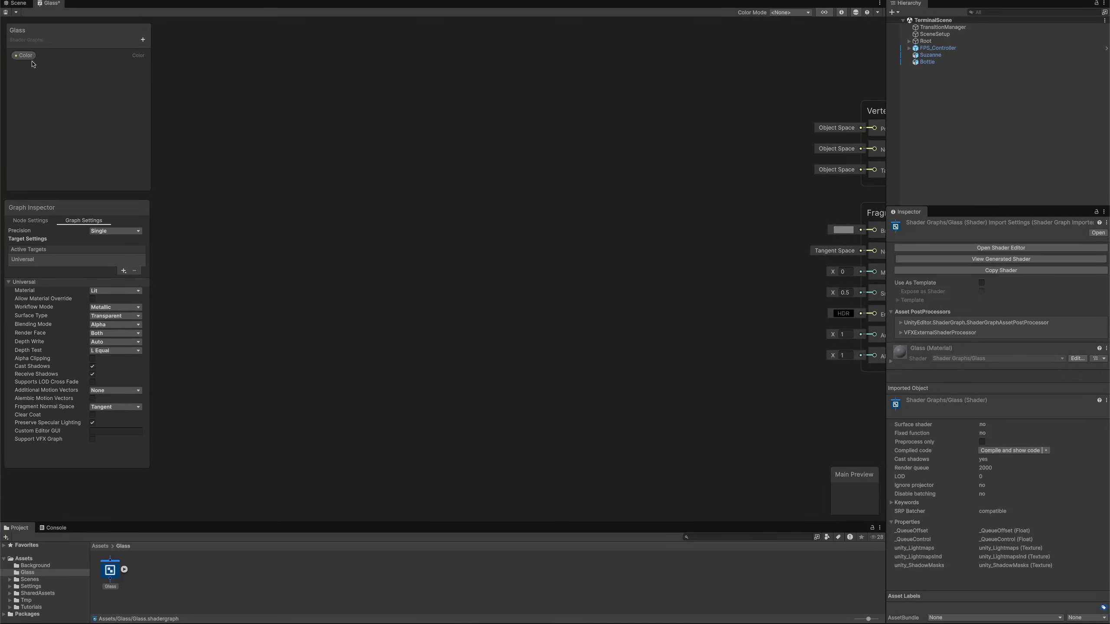
{"action": "left_click", "coordinate": [26, 56]}
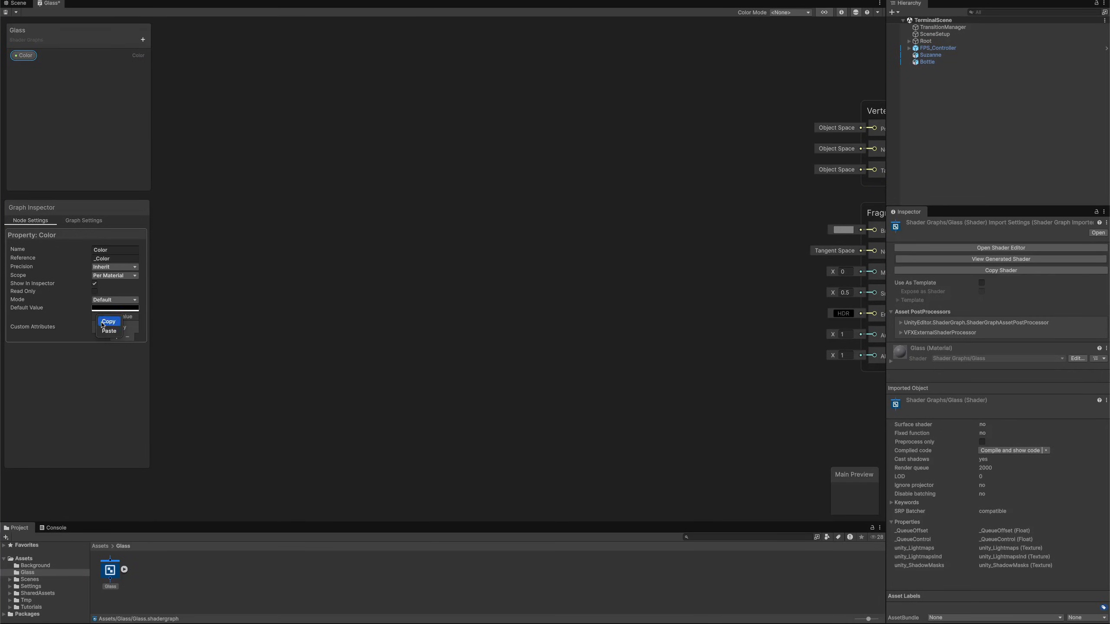
{"action": "left_click", "coordinate": [105, 310]}
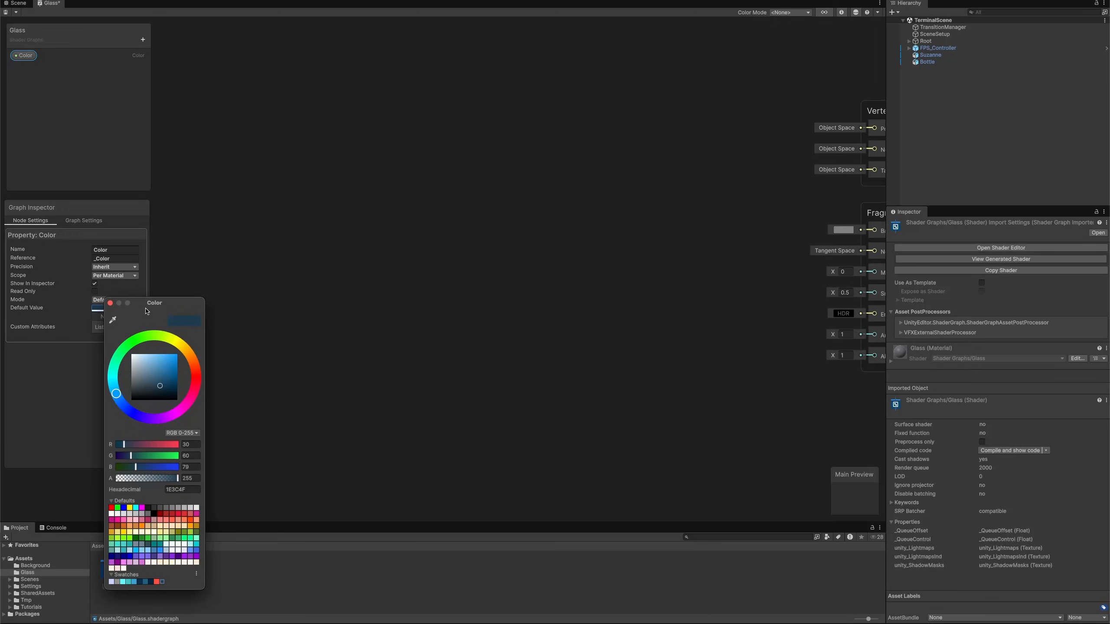
{"action": "left_click", "coordinate": [110, 303]}
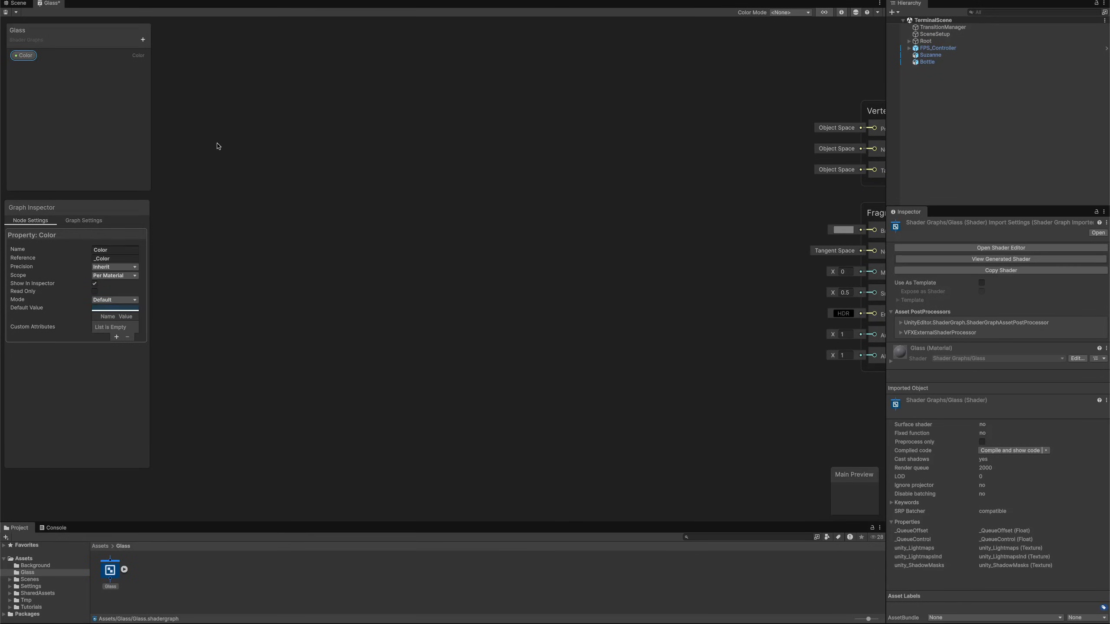
Place the Color property in the graph and connect it to the Fragment's Base Color
{"action": "left_click_drag", "start_coordinate": [665, 214], "coordinate": [695, 218]}
{"action": "middle_click_drag", "start_coordinate": [755, 195], "coordinate": [587, 195]}
{"action": "left_click_drag", "start_coordinate": [549, 221], "coordinate": [672, 230]}
{"action": "left_click_drag", "start_coordinate": [526, 221], "coordinate": [622, 212]}
{"action": "middle_click_drag", "start_coordinate": [441, 280], "coordinate": [635, 274]}
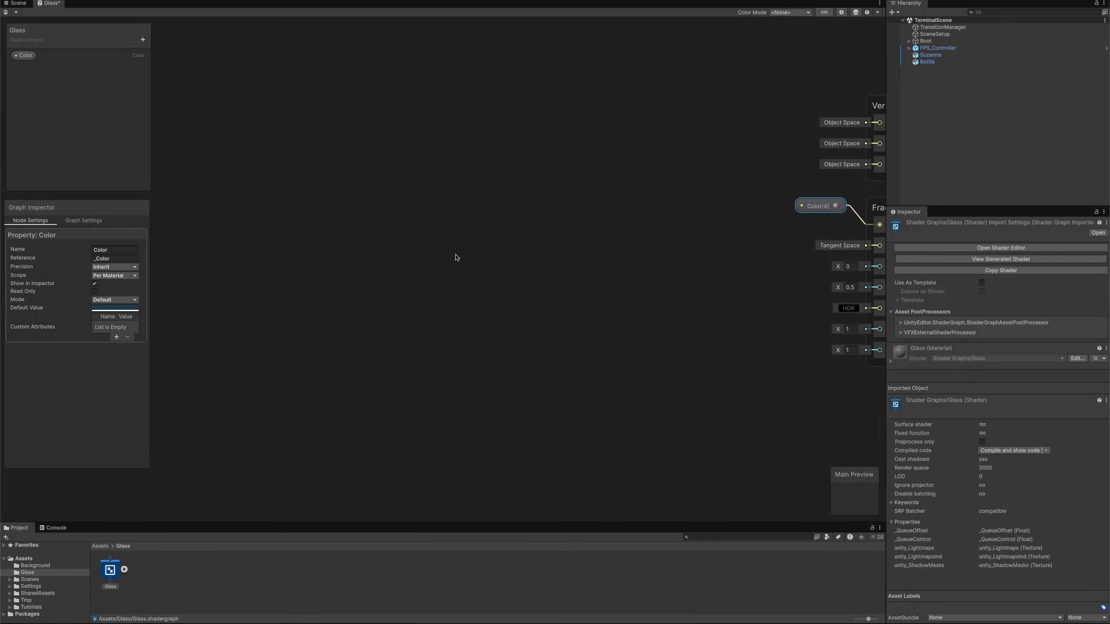
Add a Position node in Object space, collapse its preview, and place it at the start of the graph
{"action": "left_click", "coordinate": [208, 224]}
{"action": "key", "text": "space"}
{"action": "type", "text": "position"}
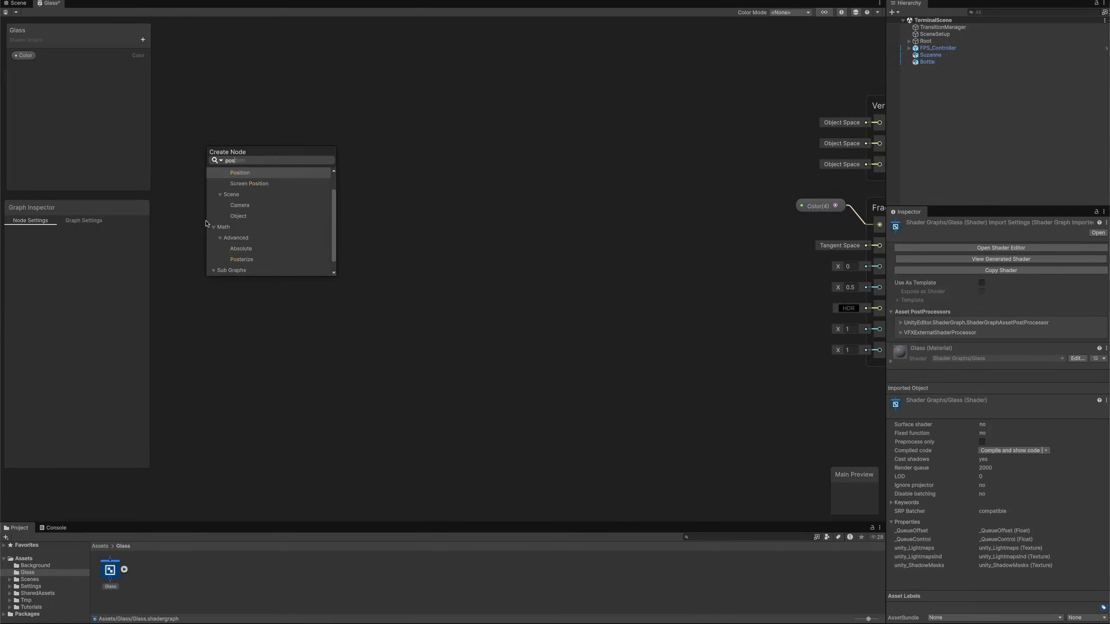
{"action": "key", "text": "Return"}
{"action": "left_click", "coordinate": [287, 277]}
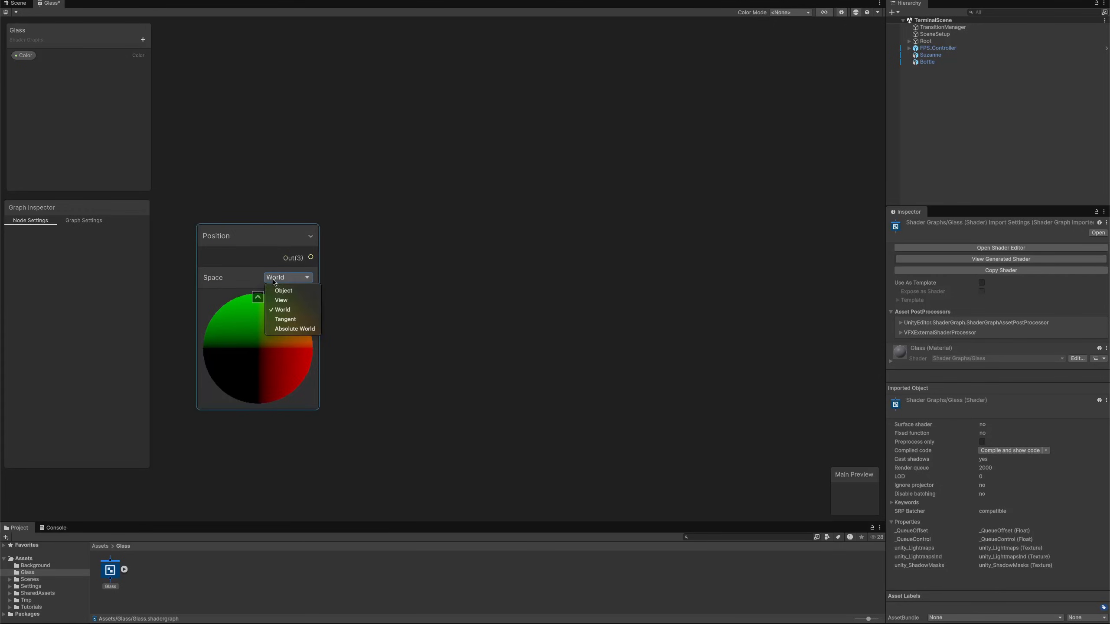
{"action": "left_click", "coordinate": [268, 294]}
{"action": "left_click", "coordinate": [261, 297]}
{"action": "left_click_drag", "start_coordinate": [240, 245], "coordinate": [199, 226]}
Feed the Position output into a new Split node and connect its R output to X of a new Vector 2 node
{"action": "left_click_drag", "start_coordinate": [268, 239], "coordinate": [309, 231]}
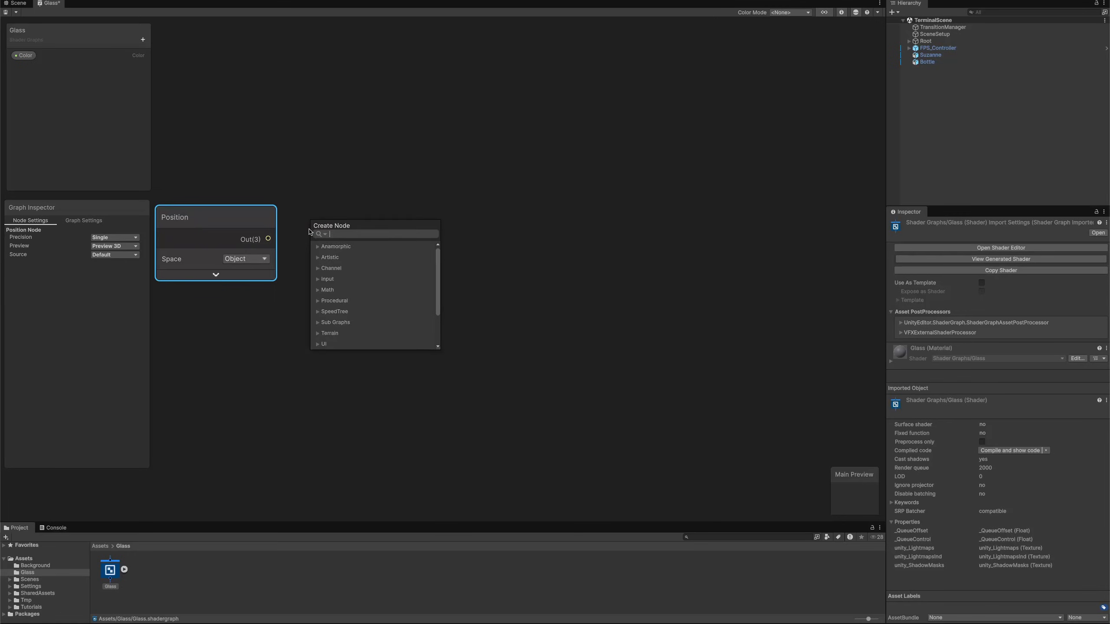
{"action": "type", "text": "split"}
{"action": "key", "text": "Return"}
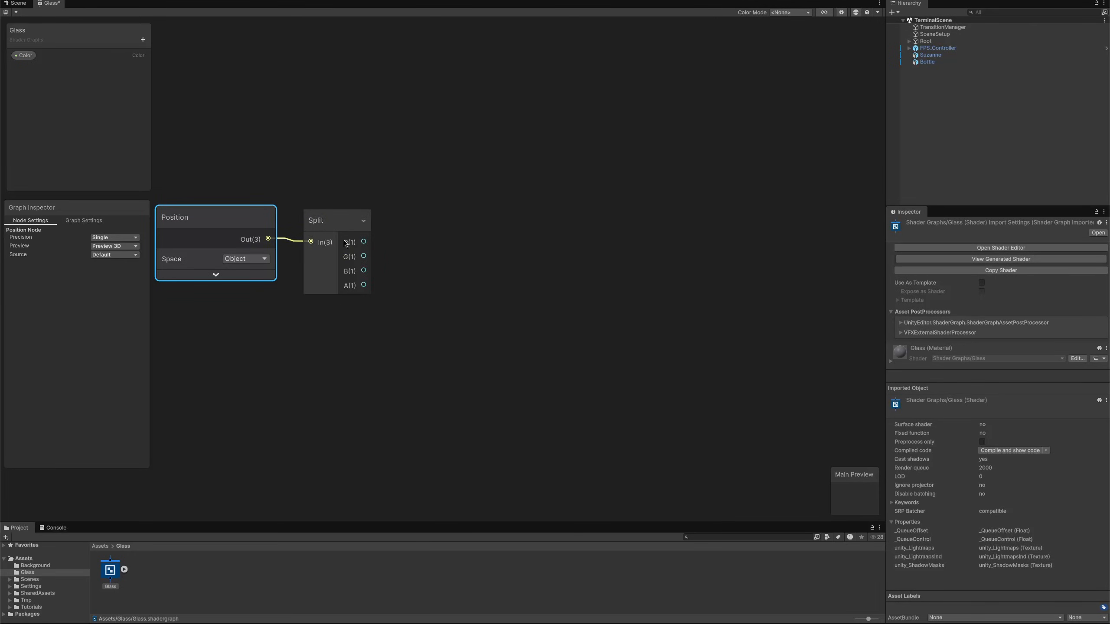
{"action": "left_click_drag", "start_coordinate": [364, 244], "coordinate": [412, 234]}
{"action": "type", "text": "v"}
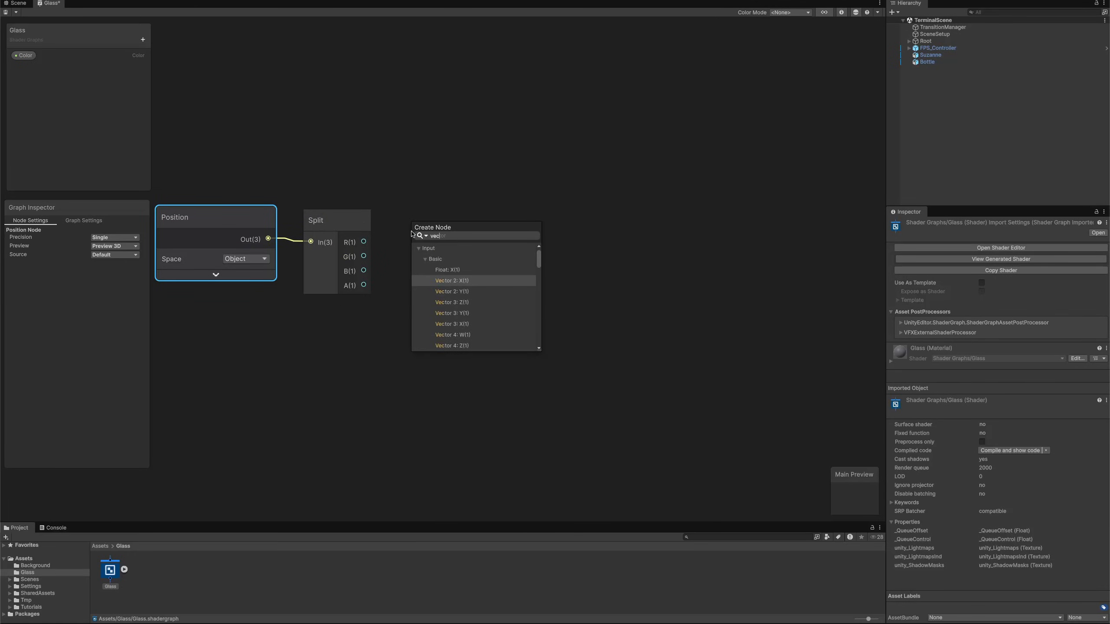
{"action": "type", "text": "ec"}
{"action": "key", "text": "Return"}
Connect the Split's B output to the Vector 2's Y and feed the Vector 2 into a new Simple Noise node's UV
{"action": "left_click_drag", "start_coordinate": [363, 271], "coordinate": [510, 242]}
{"action": "type", "text": "no"}
{"action": "key", "text": "Up"}
{"action": "key", "text": "Up"}
{"action": "key", "text": "Return"}
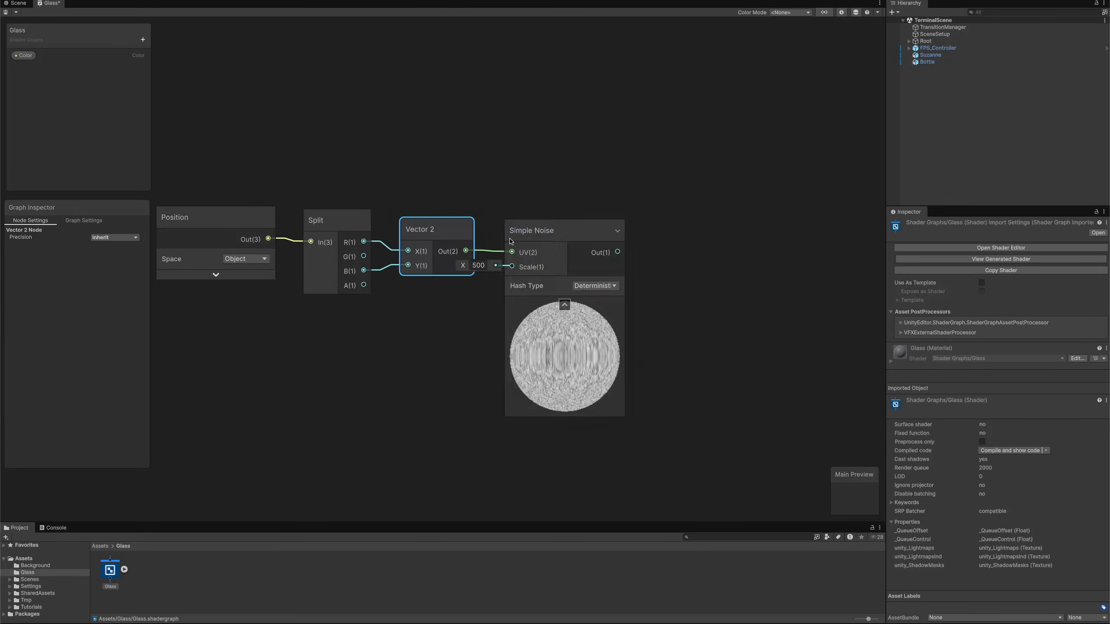
Add a Float property named NoiseScale with default value 40 and connect it to the Simple Noise Scale input
{"action": "left_click", "coordinate": [143, 42]}
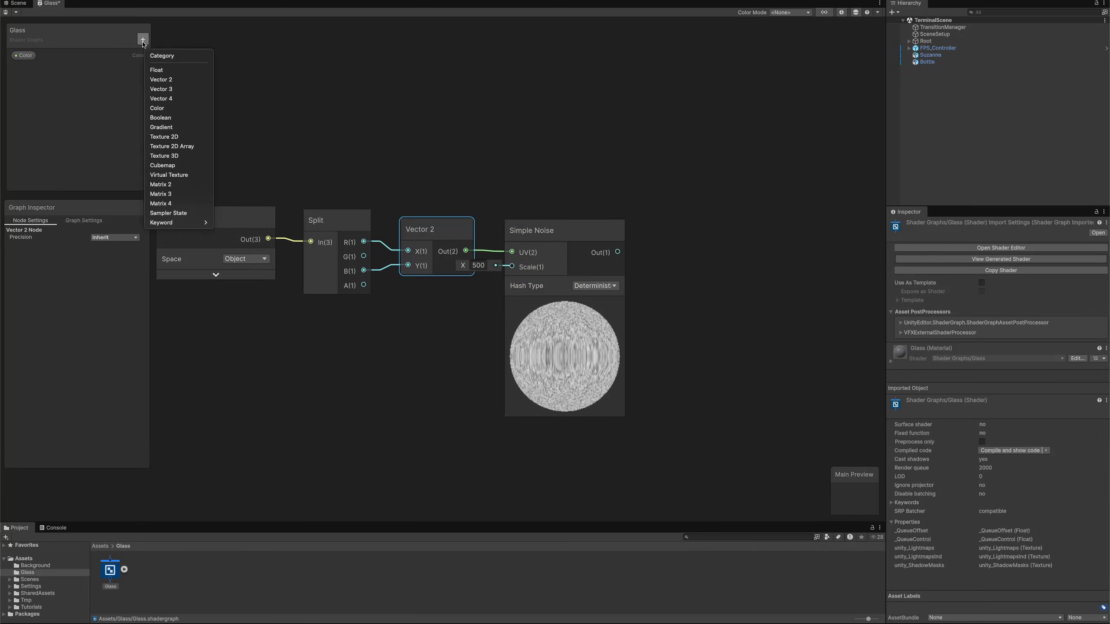
{"action": "left_click", "coordinate": [158, 68]}
{"action": "type", "text": "NoiseScale"}
{"action": "key", "text": "Return"}
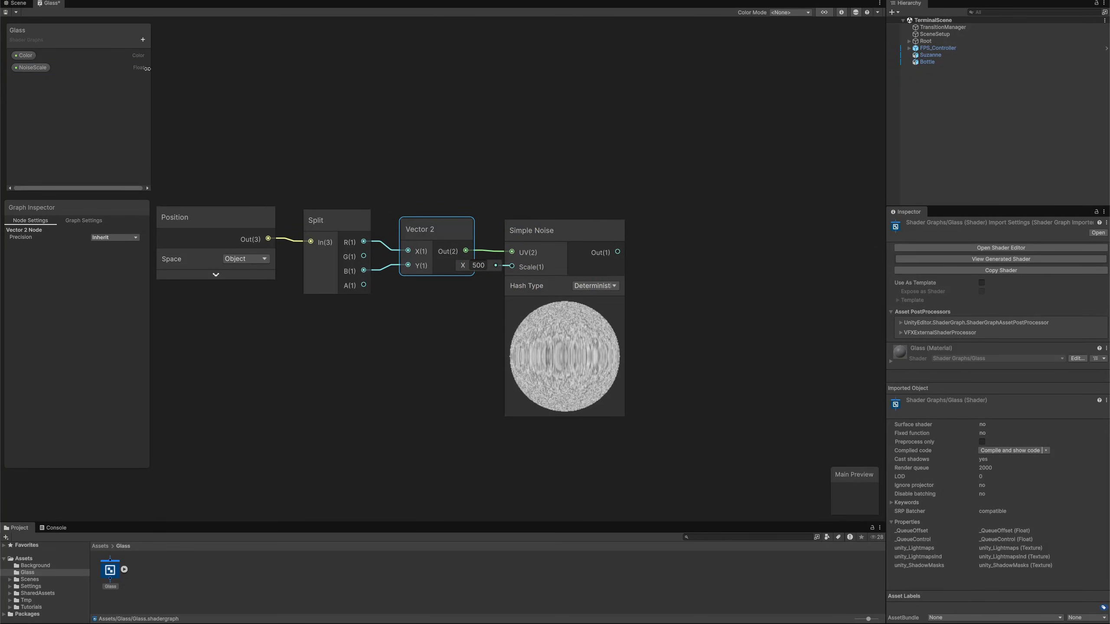
{"action": "left_click", "coordinate": [38, 68]}
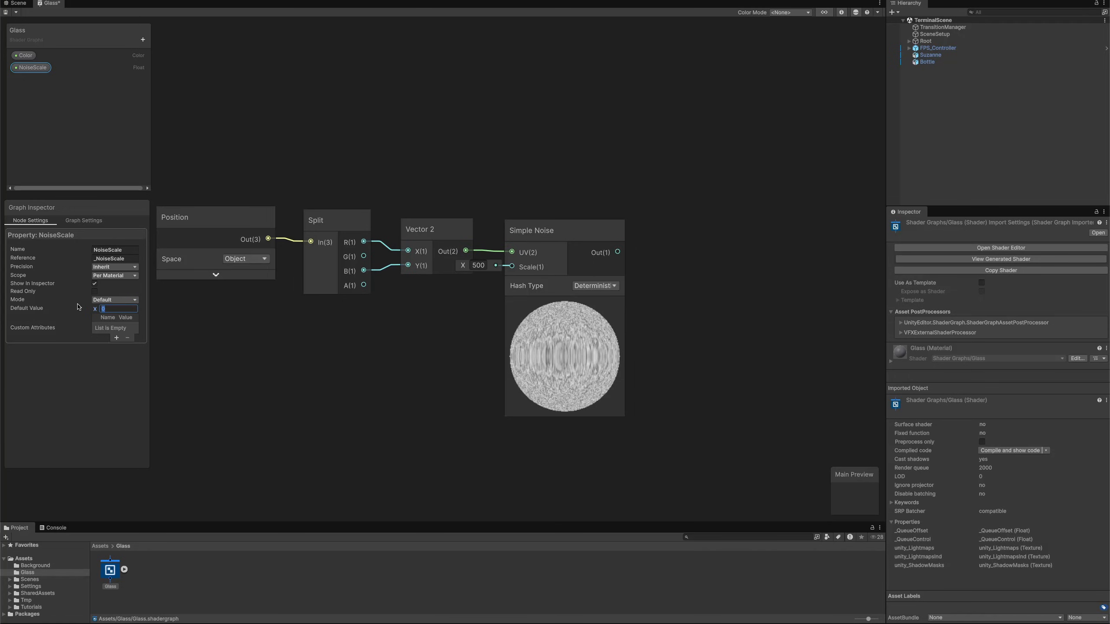
{"action": "left_click_drag", "start_coordinate": [31, 67], "coordinate": [512, 268]}
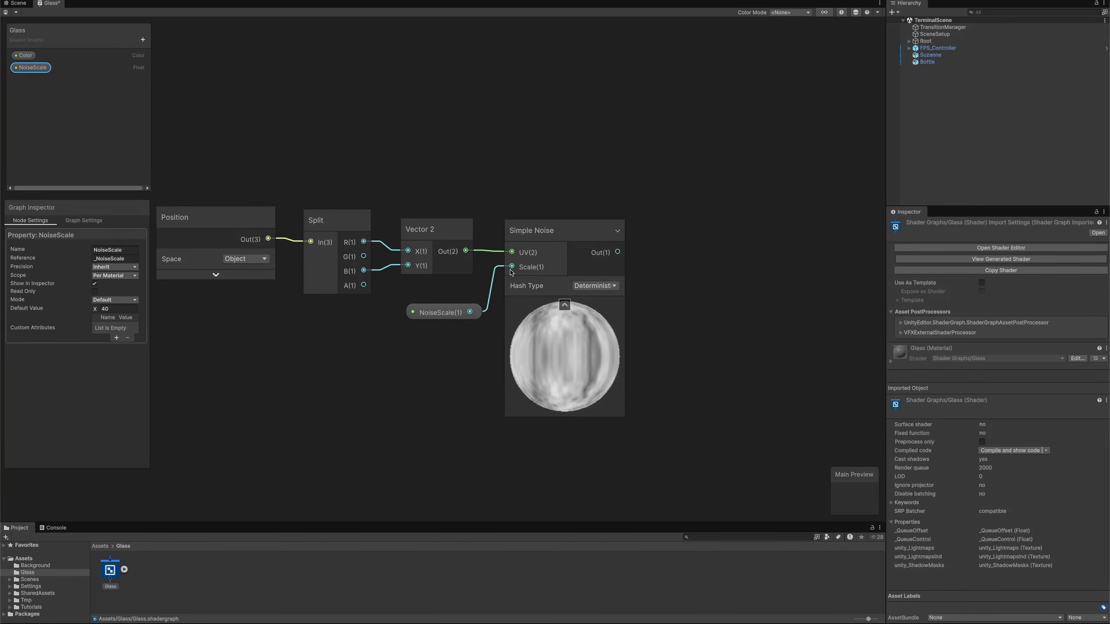
Add a Normal From Height node and connect the Simple Noise output to its In input
{"action": "left_click", "coordinate": [688, 281]}
{"action": "key", "text": "space"}
{"action": "type", "text": "normal from"}
{"action": "key", "text": "Return"}
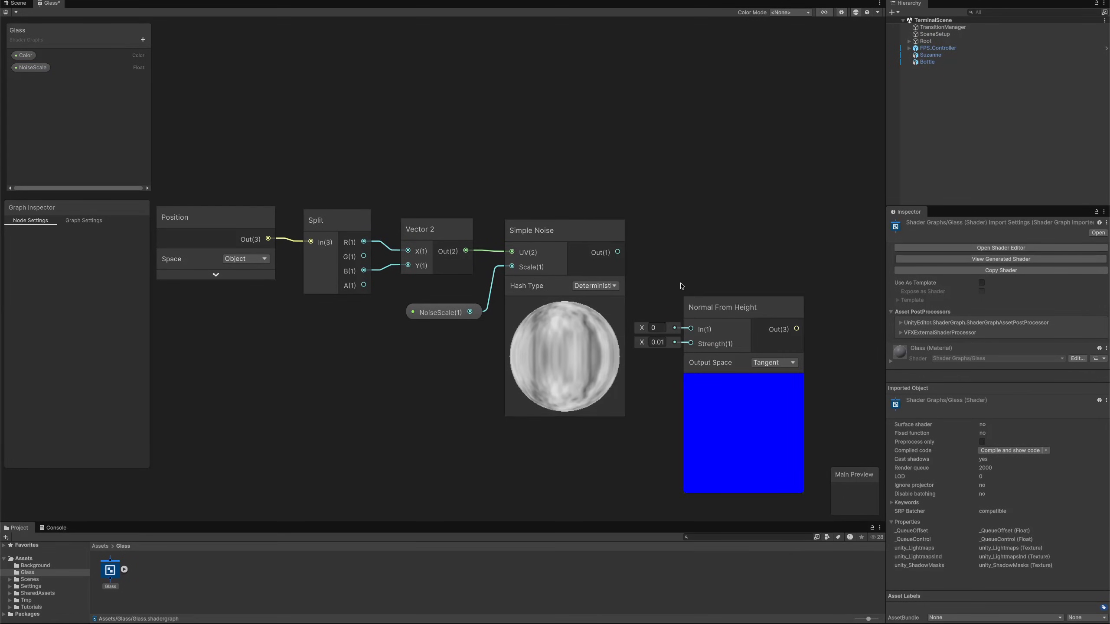
{"action": "left_click_drag", "start_coordinate": [617, 252], "coordinate": [714, 272]}
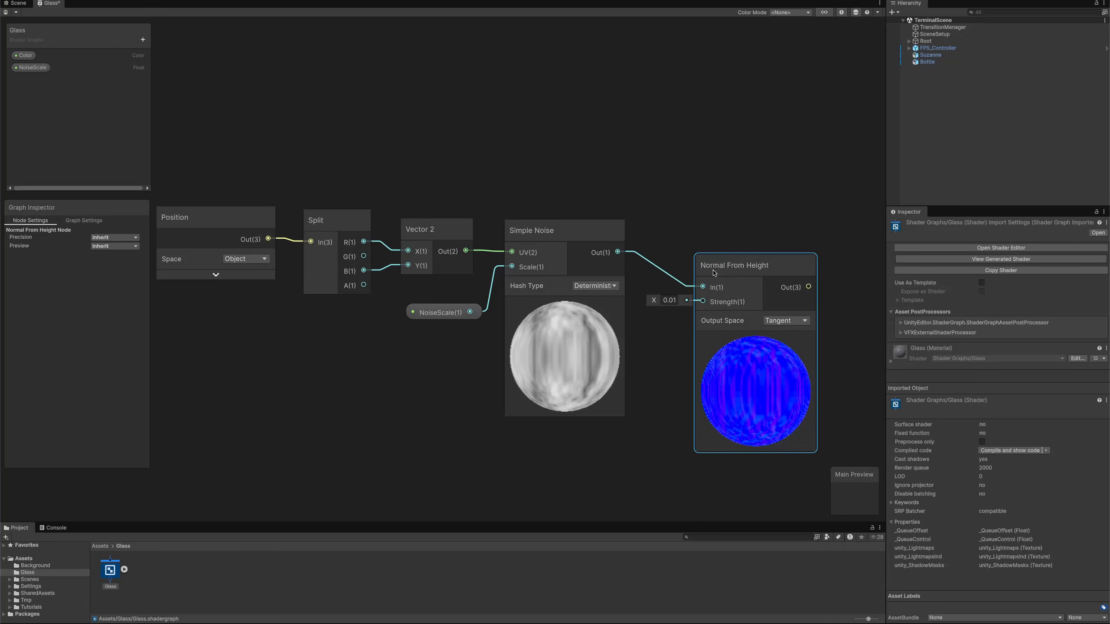
Add a Float property named Bump in Slider mode with a maximum of 0.1 and a default value of 0.01
{"action": "left_click", "coordinate": [143, 39]}
{"action": "left_click", "coordinate": [150, 68]}
{"action": "type", "text": "Bump"}
{"action": "key", "text": "Return"}
{"action": "left_click", "coordinate": [24, 79]}
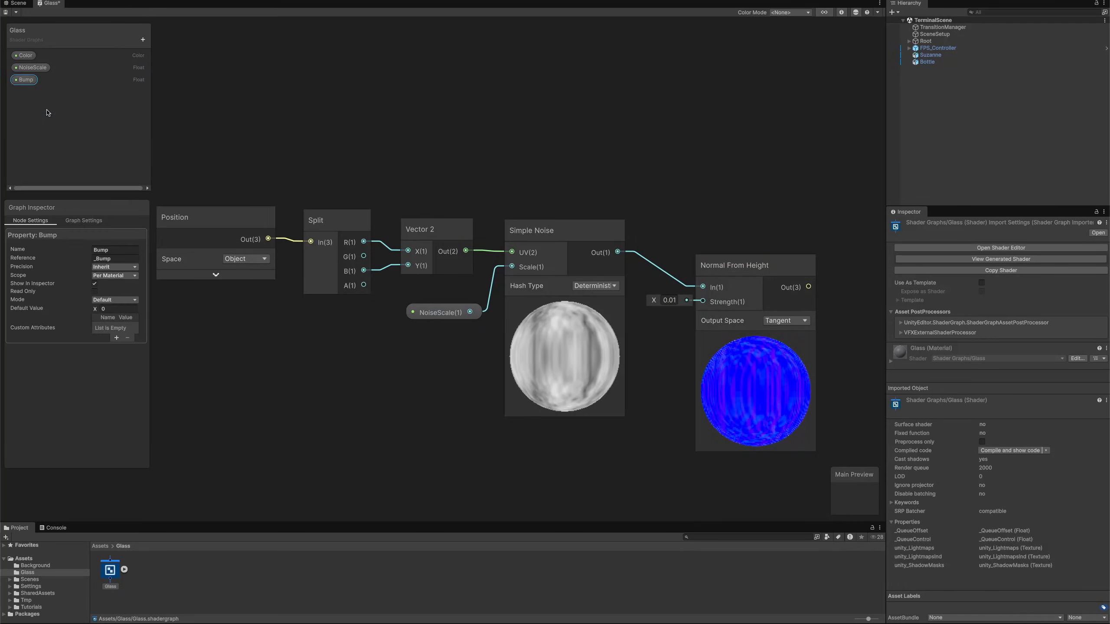
{"action": "left_click", "coordinate": [105, 300]}
{"action": "left_click", "coordinate": [107, 317]}
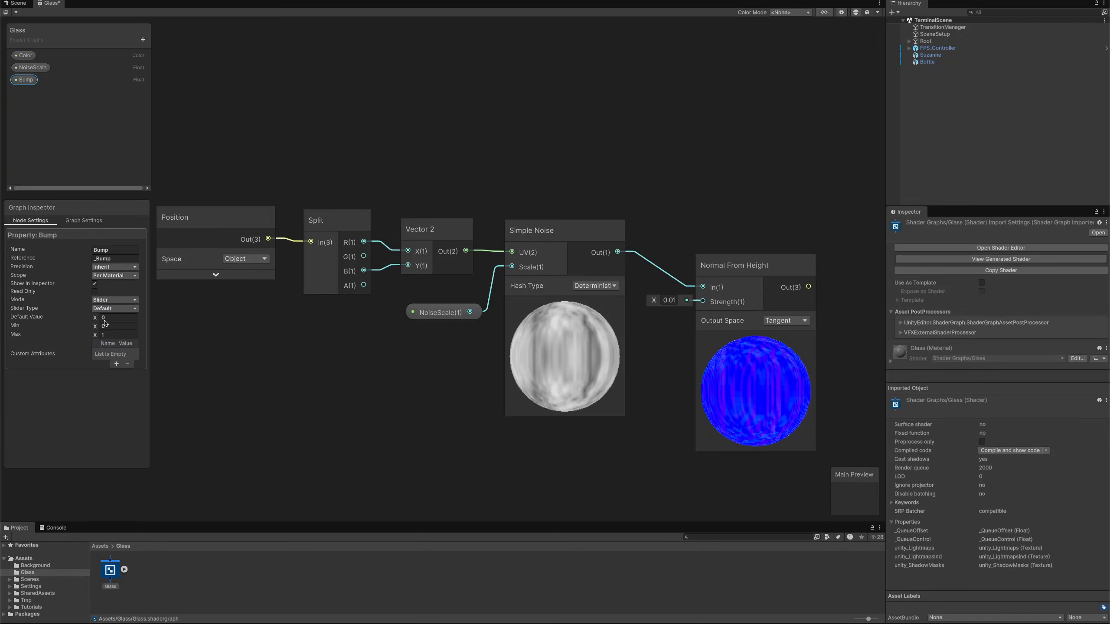
{"action": "type", "text": "."}
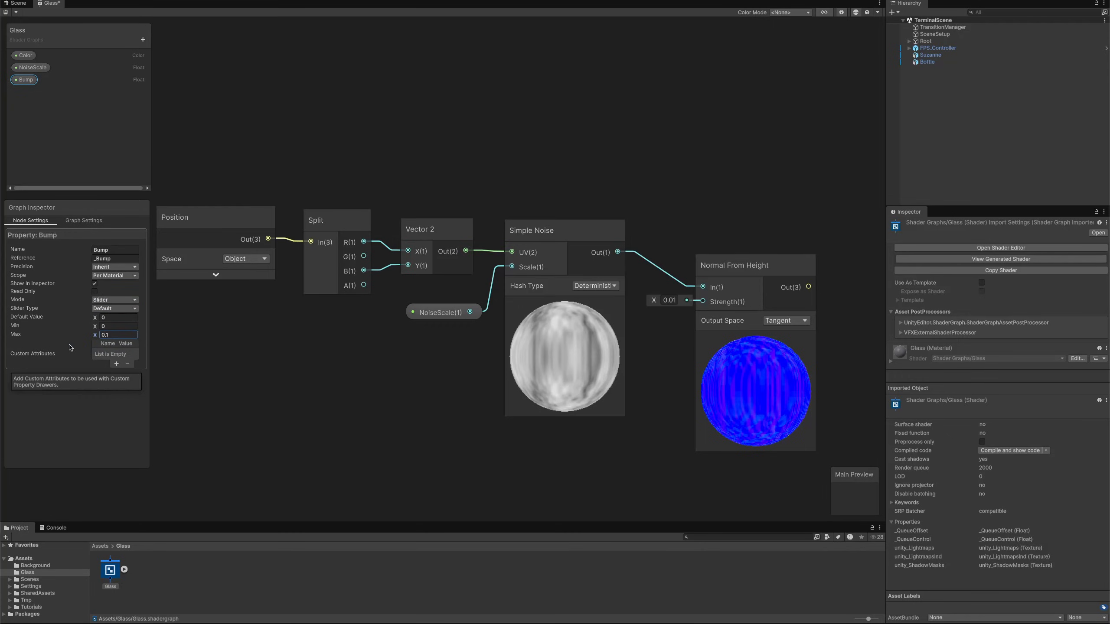
{"action": "key", "text": "shift+Tab"}
{"action": "key", "text": "shift+Tab"}
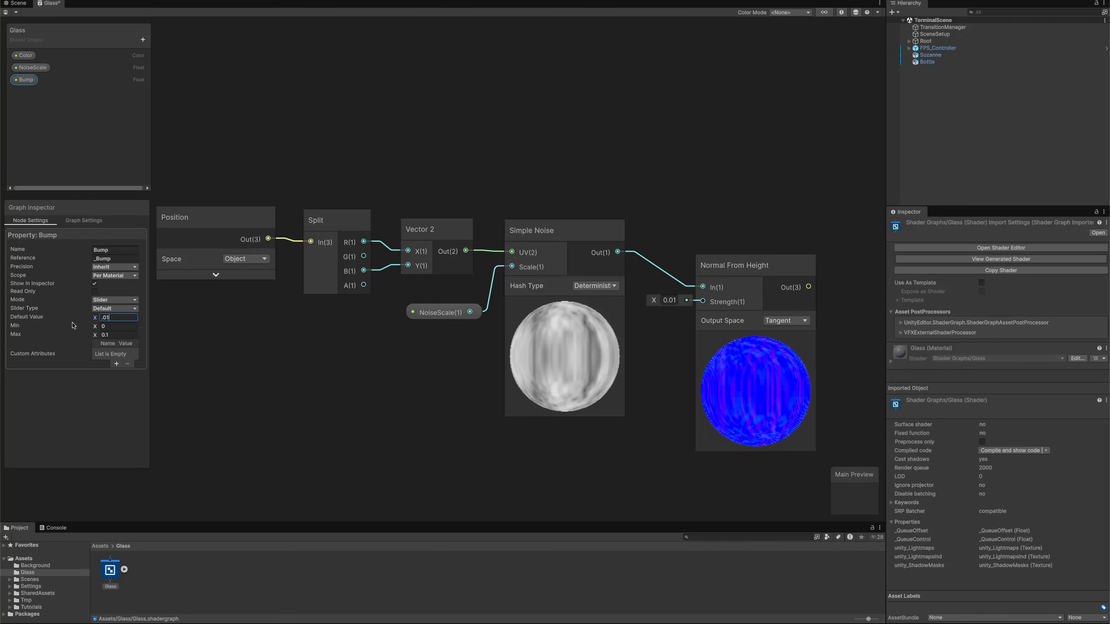
{"action": "key", "text": "Return"}
Connect Bump to the Normal From Height Strength input, and that node's output to the Fragment's Normal (Tangent Space)
{"action": "left_click_drag", "start_coordinate": [569, 438], "coordinate": [702, 302]}
{"action": "middle_click_drag", "start_coordinate": [725, 299], "coordinate": [477, 288]}
{"action": "left_click_drag", "start_coordinate": [560, 275], "coordinate": [730, 232]}
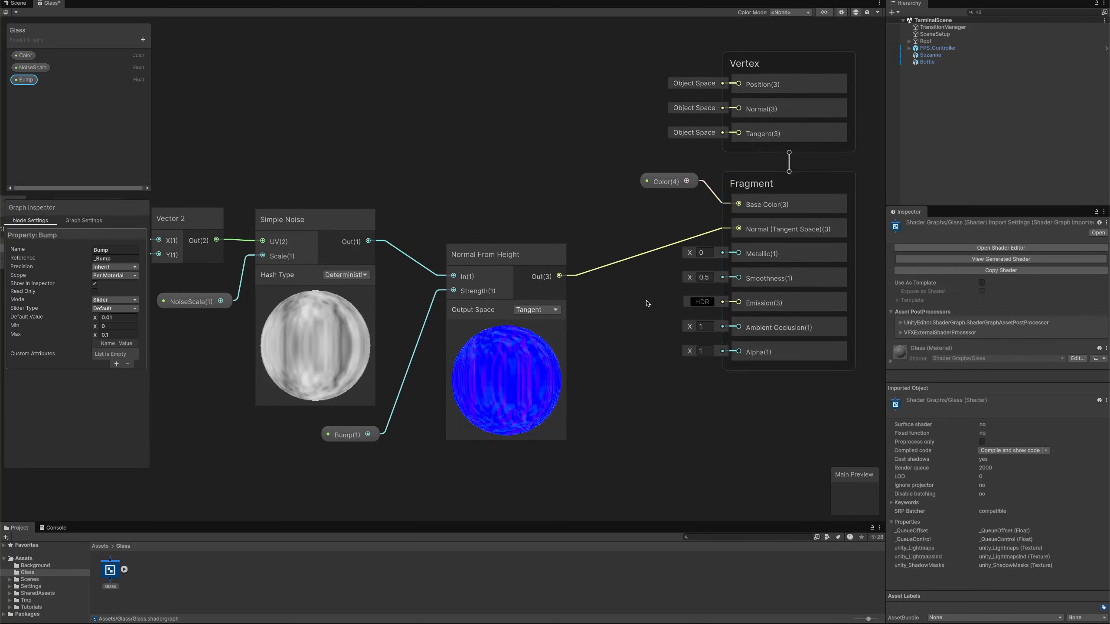
Add a Float property named Smoothness in Slider mode with default value 1 and connect it to the Fragment's Smoothness
{"action": "left_click", "coordinate": [143, 40]}
{"action": "left_click", "coordinate": [149, 66]}
{"action": "type", "text": "Smoothness"}
{"action": "key", "text": "Return"}
{"action": "left_click", "coordinate": [34, 91]}
{"action": "left_click", "coordinate": [107, 300]}
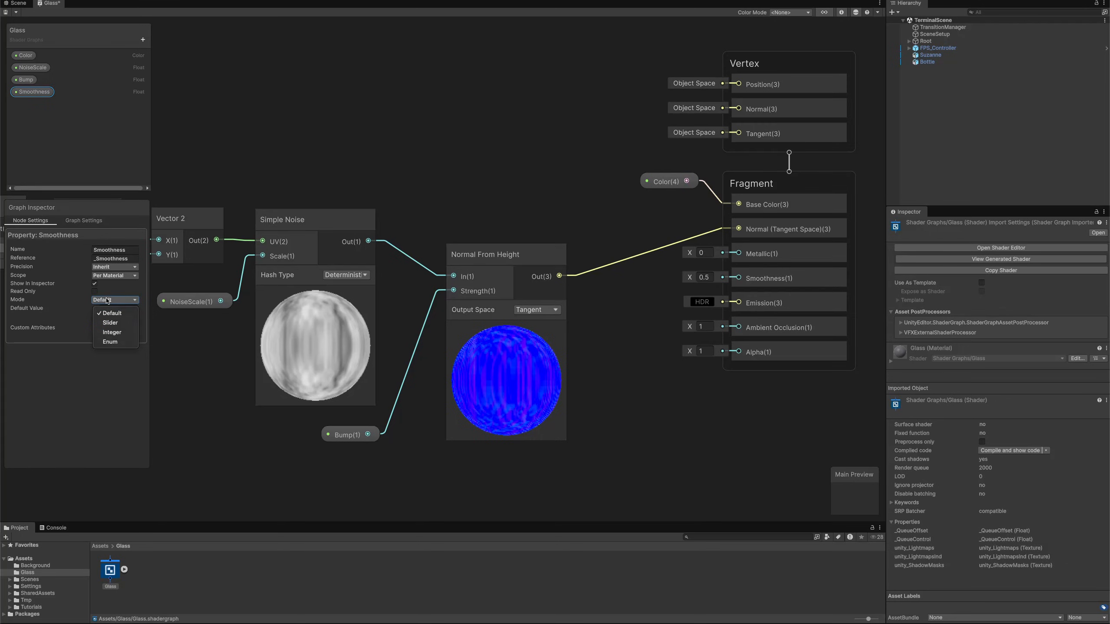
{"action": "left_click", "coordinate": [113, 317]}
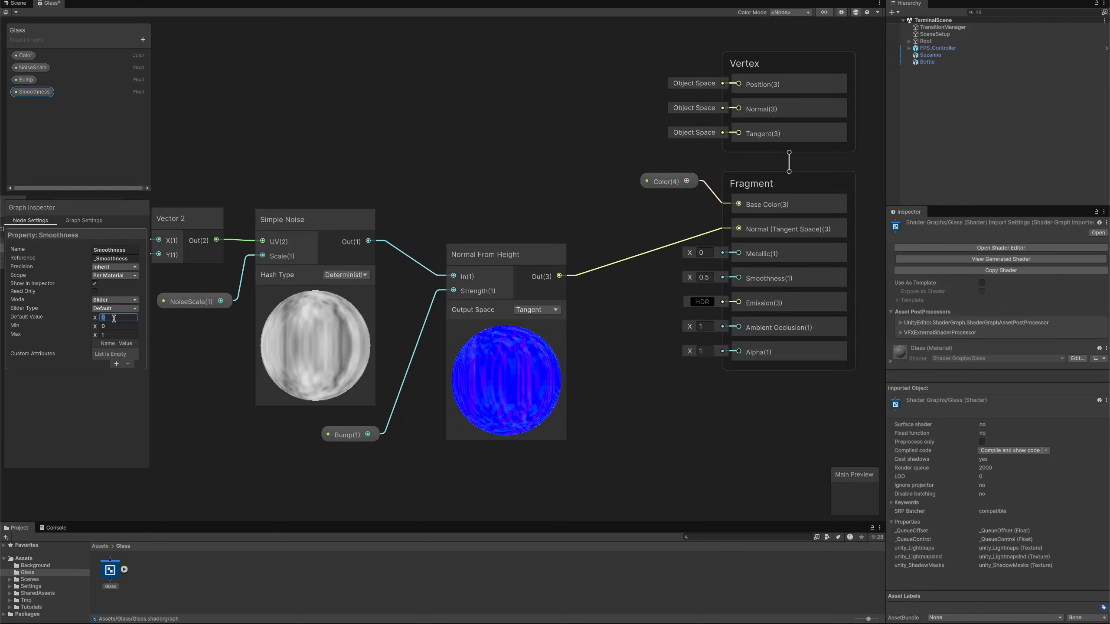
{"action": "left_click_drag", "start_coordinate": [34, 91], "coordinate": [729, 279]}
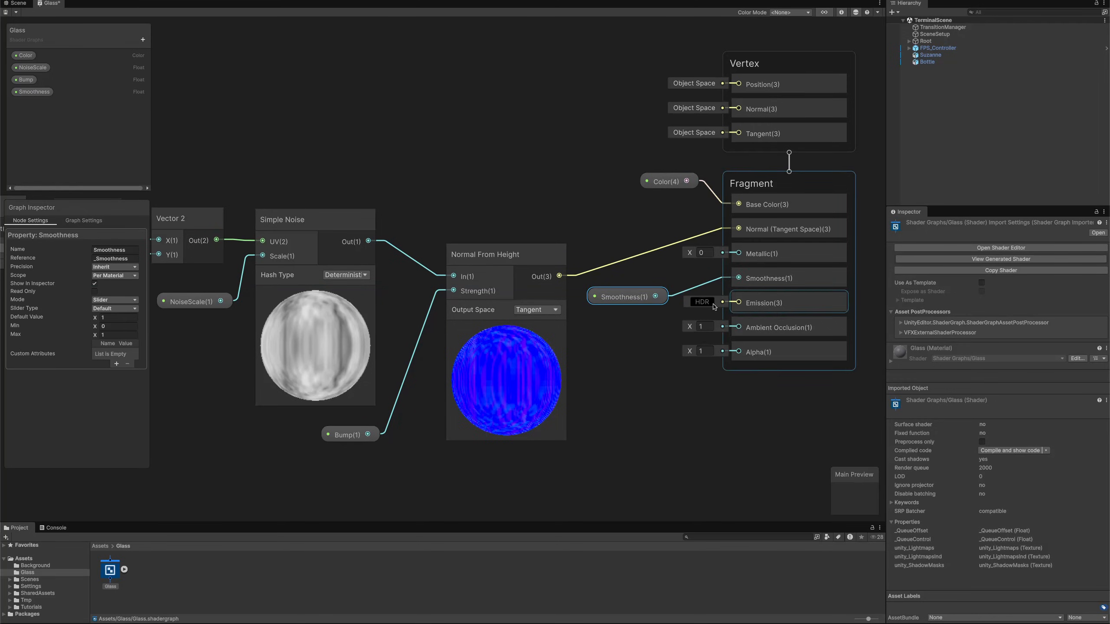
Add a Fresnel Effect node with Power 5 in the empty area below the noise nodes
{"action": "middle_click_drag", "start_coordinate": [624, 458], "coordinate": [632, 251]}
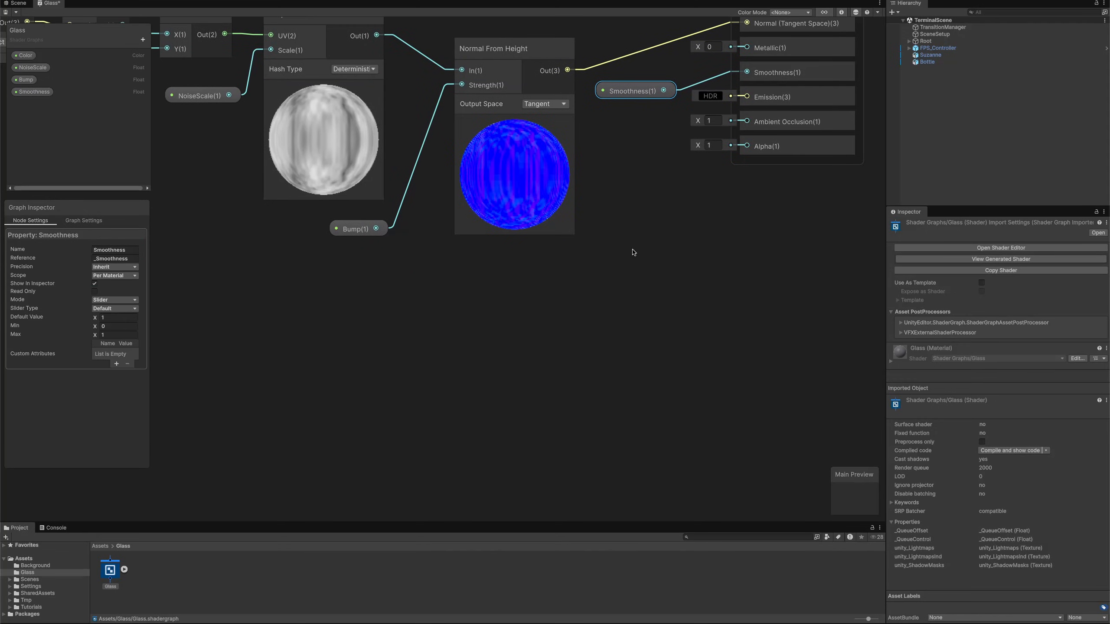
{"action": "left_click", "coordinate": [280, 301]}
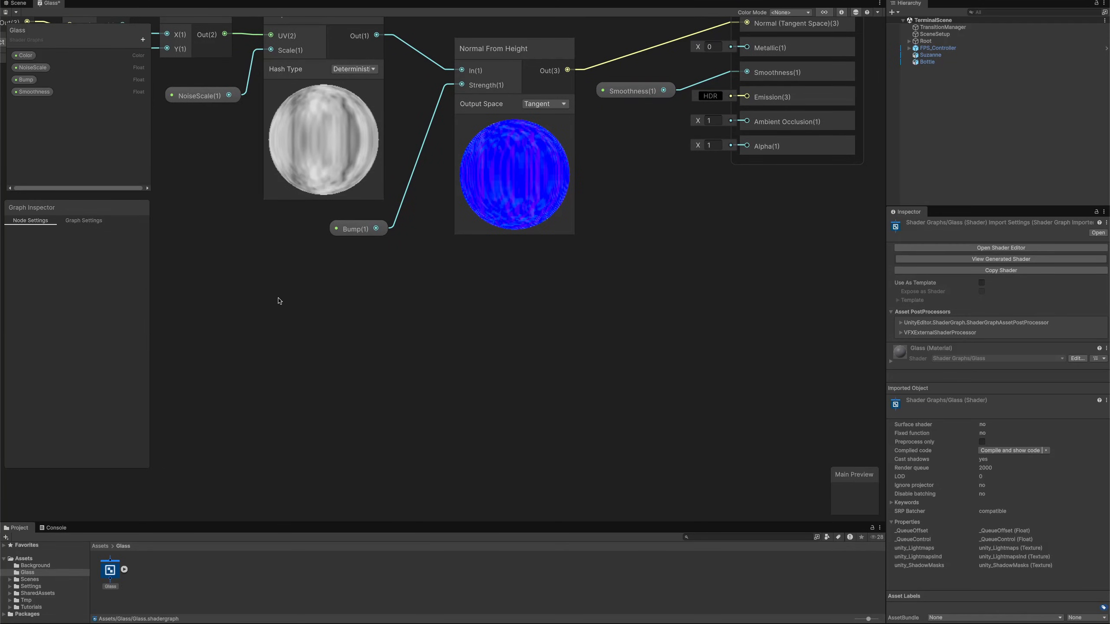
{"action": "key", "text": "space"}
{"action": "type", "text": "fre"}
{"action": "key", "text": "Return"}
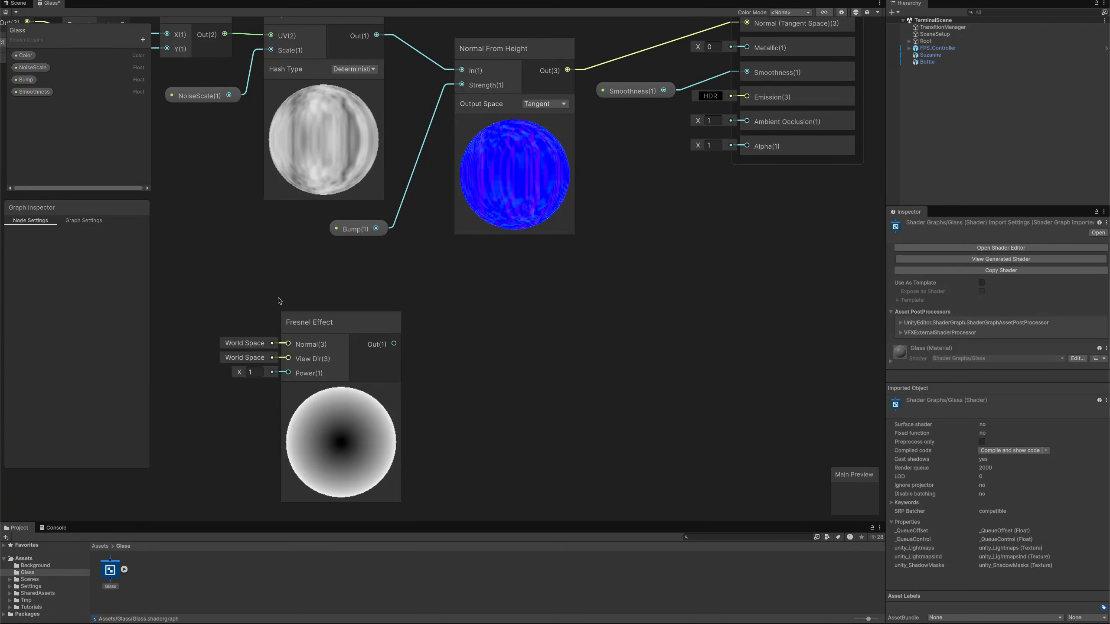
{"action": "type", "text": "5"}
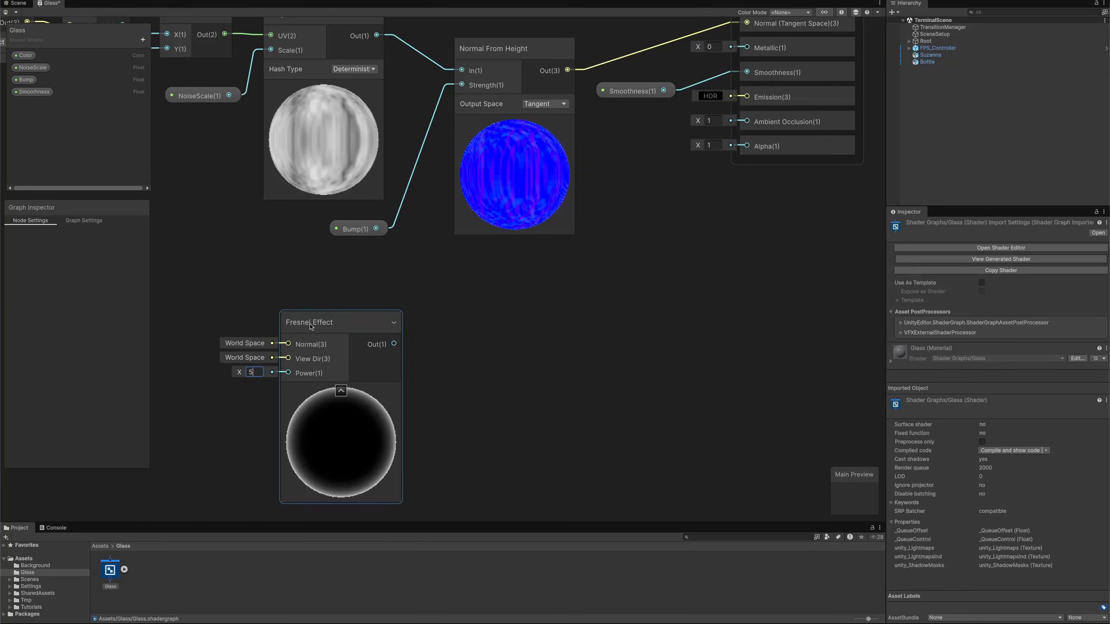
{"action": "left_click_drag", "start_coordinate": [309, 324], "coordinate": [274, 289]}
Add a Float property named EdgeStrength in Slider mode with a default value of 0.2
{"action": "left_click", "coordinate": [143, 40]}
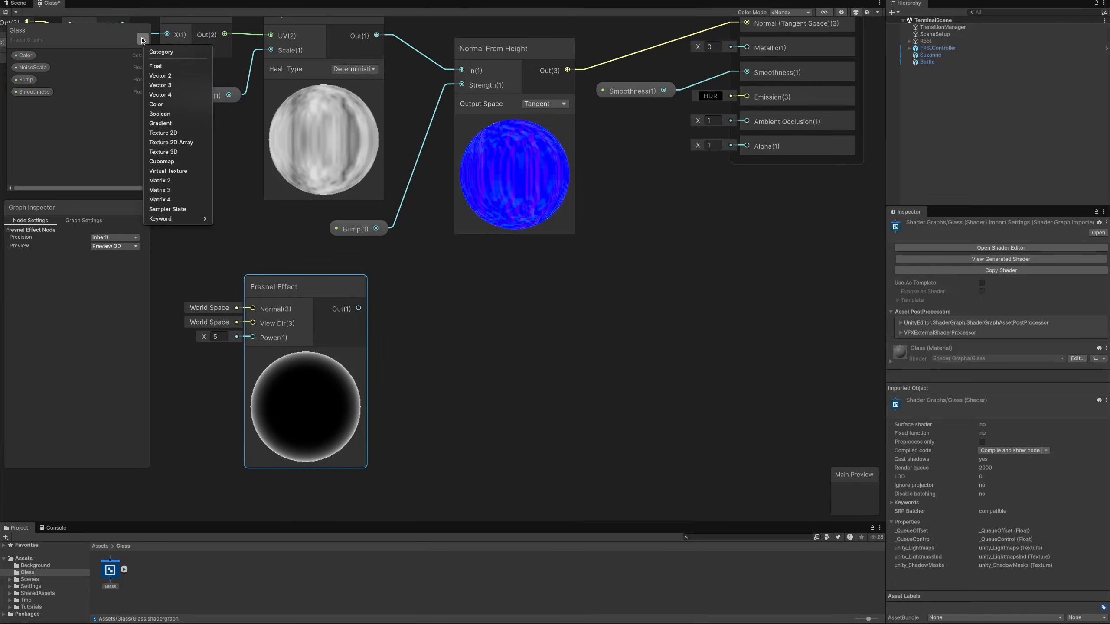
{"action": "left_click", "coordinate": [154, 66]}
{"action": "type", "text": "EdgeStrength"}
{"action": "key", "text": "Return"}
{"action": "left_click", "coordinate": [36, 103]}
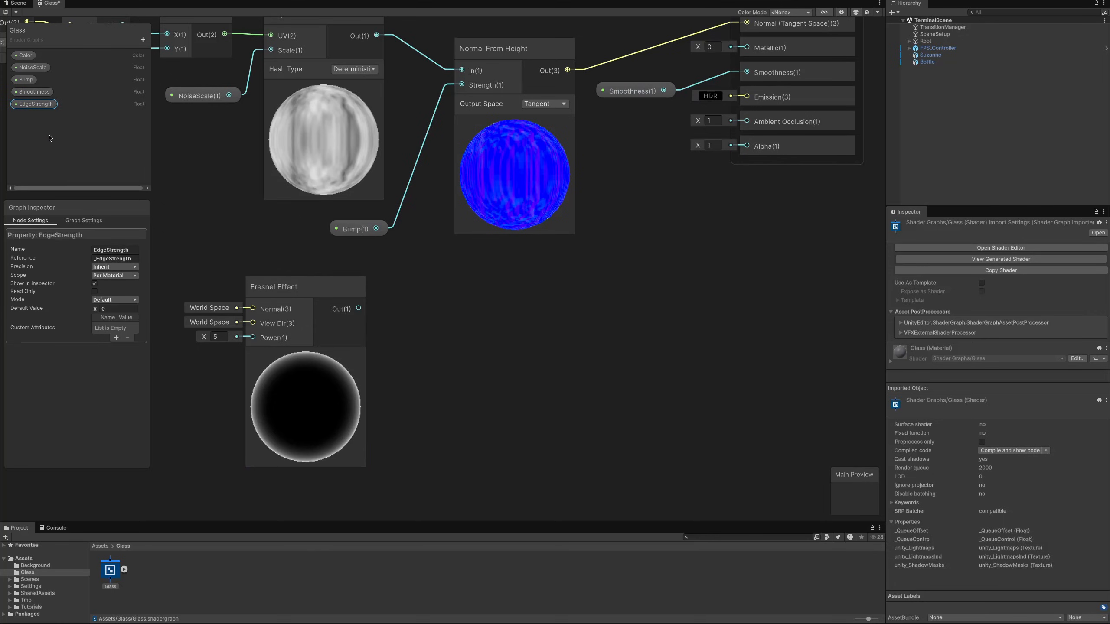
{"action": "left_click", "coordinate": [97, 300]}
{"action": "left_click", "coordinate": [107, 326]}
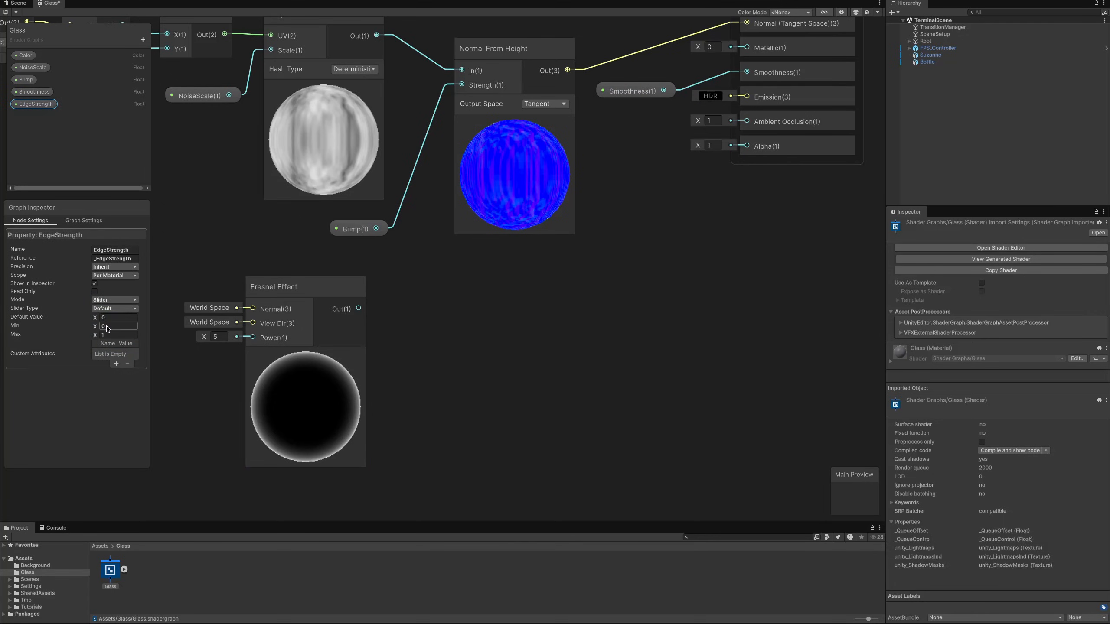
{"action": "left_click", "coordinate": [110, 318]}
Place EdgeStrength in the graph and add a Multiply node that multiplies the Fresnel Effect output by it
{"action": "left_click_drag", "start_coordinate": [39, 105], "coordinate": [94, 170]}
{"action": "left_click_drag", "start_coordinate": [409, 405], "coordinate": [408, 409]}
{"action": "left_click_drag", "start_coordinate": [358, 308], "coordinate": [512, 299]}
{"action": "type", "text": "m"}
{"action": "key", "text": "Return"}
{"action": "left_click_drag", "start_coordinate": [482, 413], "coordinate": [427, 410]}
{"action": "left_click_drag", "start_coordinate": [530, 293], "coordinate": [517, 304]}
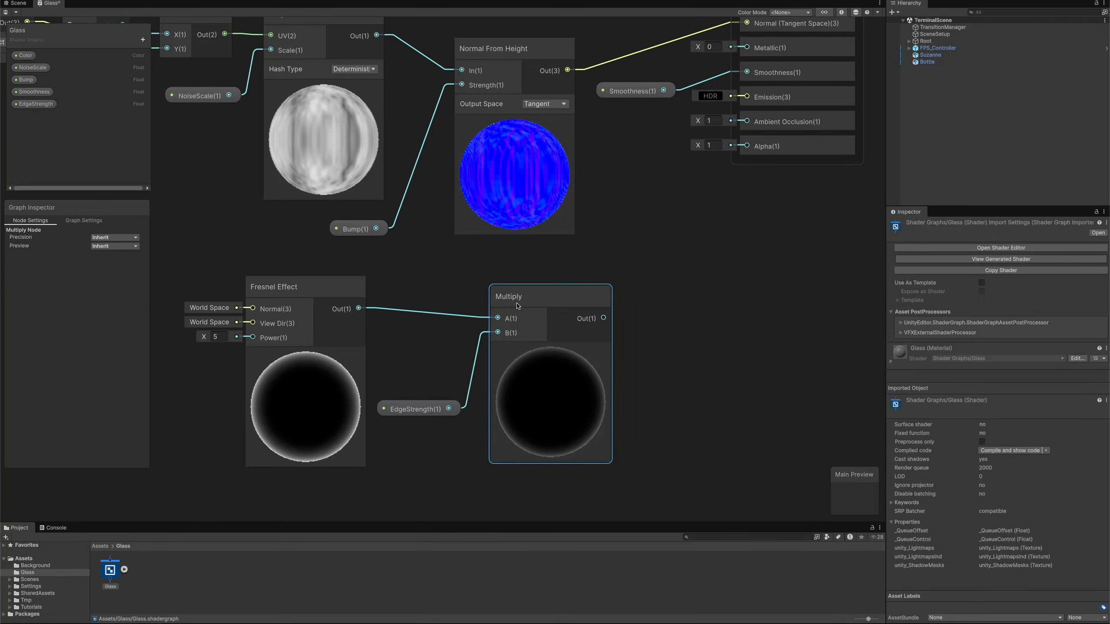
Add a Float property named Opacity in Slider mode with a maximum of 0.5 and a default value of 0.05
{"action": "left_click", "coordinate": [143, 40]}
{"action": "left_click", "coordinate": [156, 69]}
{"action": "type", "text": "Opacity"}
{"action": "key", "text": "Return"}
{"action": "left_click", "coordinate": [34, 115]}
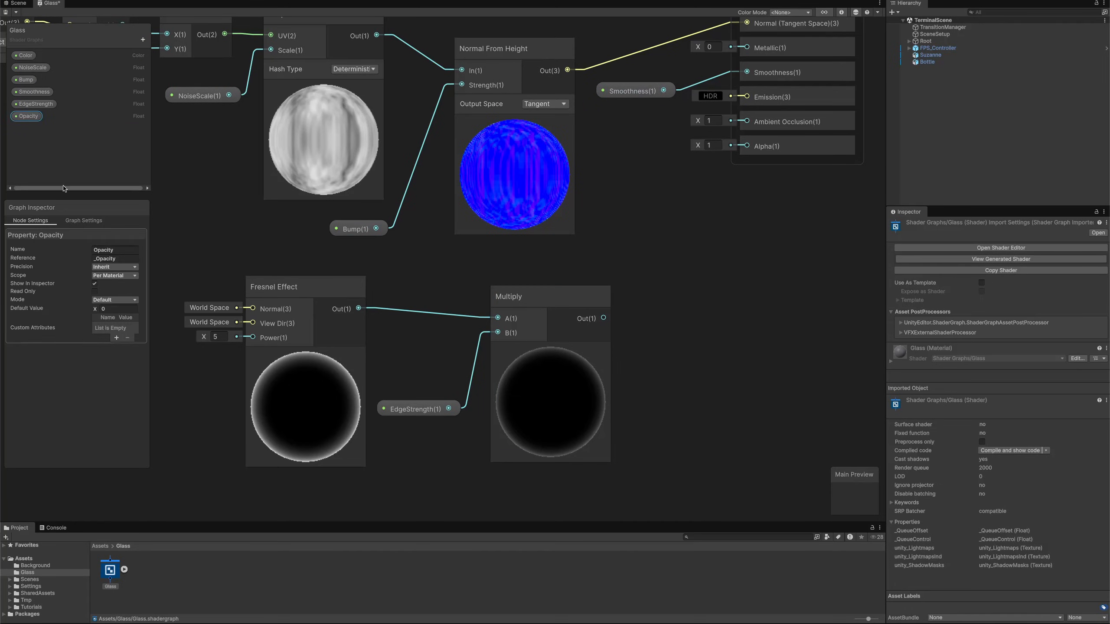
{"action": "left_click", "coordinate": [103, 301]}
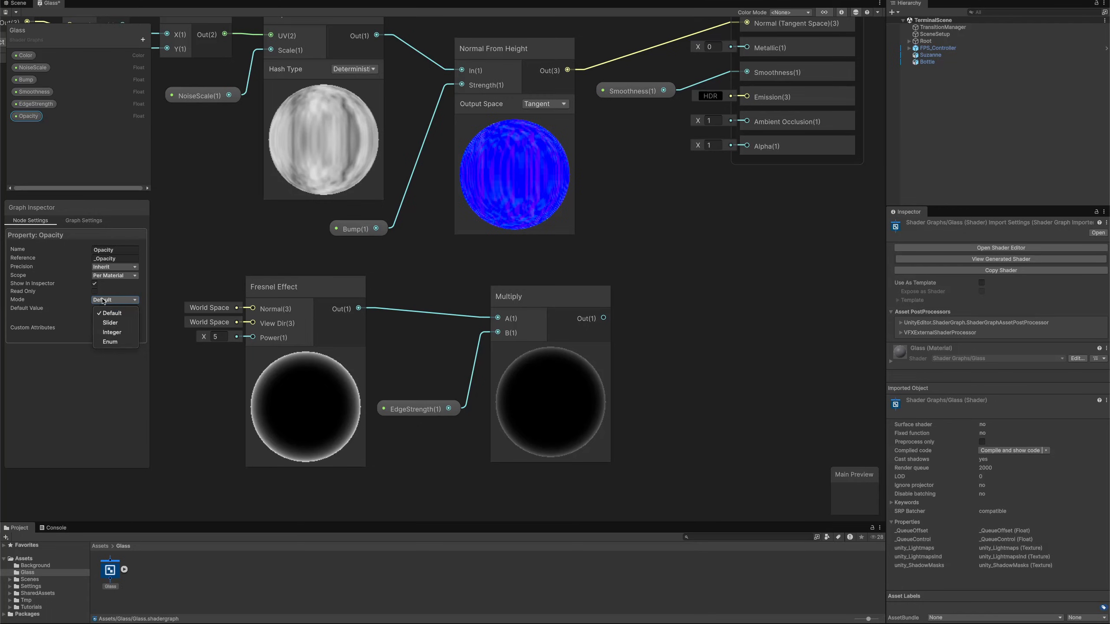
{"action": "left_click", "coordinate": [105, 322]}
{"action": "left_click", "coordinate": [105, 333]}
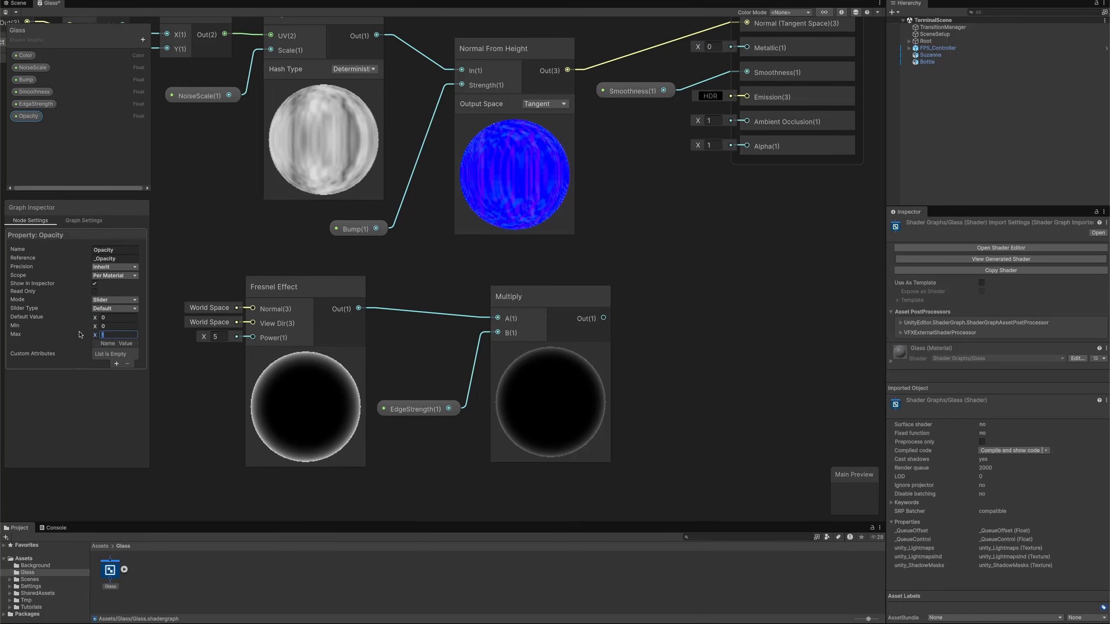
{"action": "left_click", "coordinate": [108, 317]}
Place Opacity in the graph, sum it with the Multiply output in an Add node, and connect the result to the Fragment's Alpha
{"action": "left_click_drag", "start_coordinate": [28, 118], "coordinate": [79, 136]}
{"action": "left_click_drag", "start_coordinate": [512, 254], "coordinate": [664, 269]}
{"action": "type", "text": "add"}
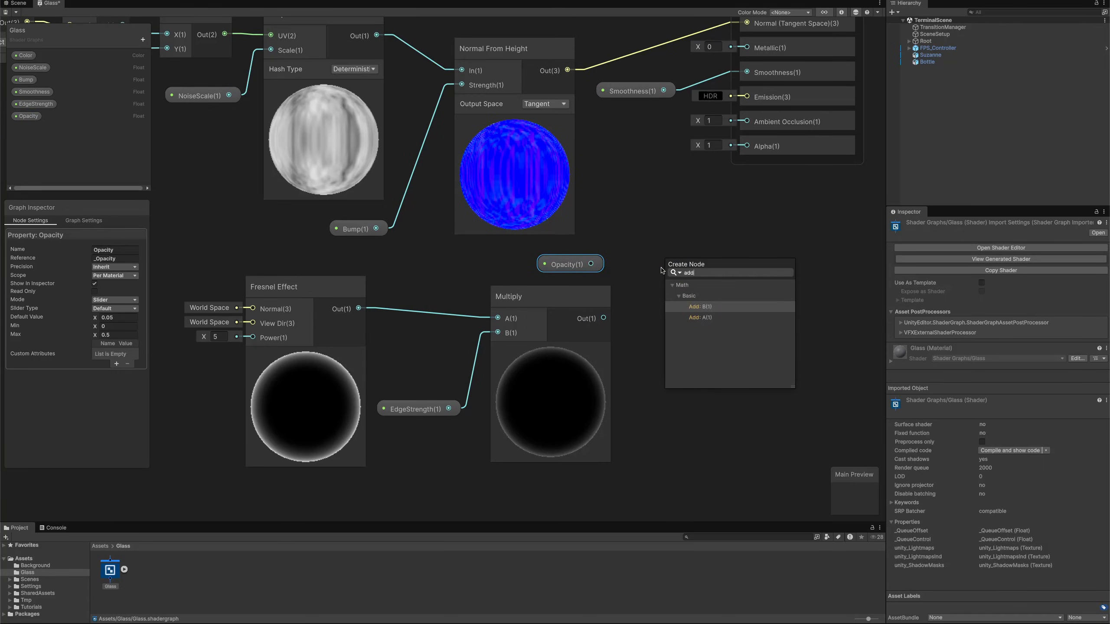
{"action": "key", "text": "Down"}
{"action": "key", "text": "Return"}
{"action": "left_click_drag", "start_coordinate": [603, 318], "coordinate": [657, 299]}
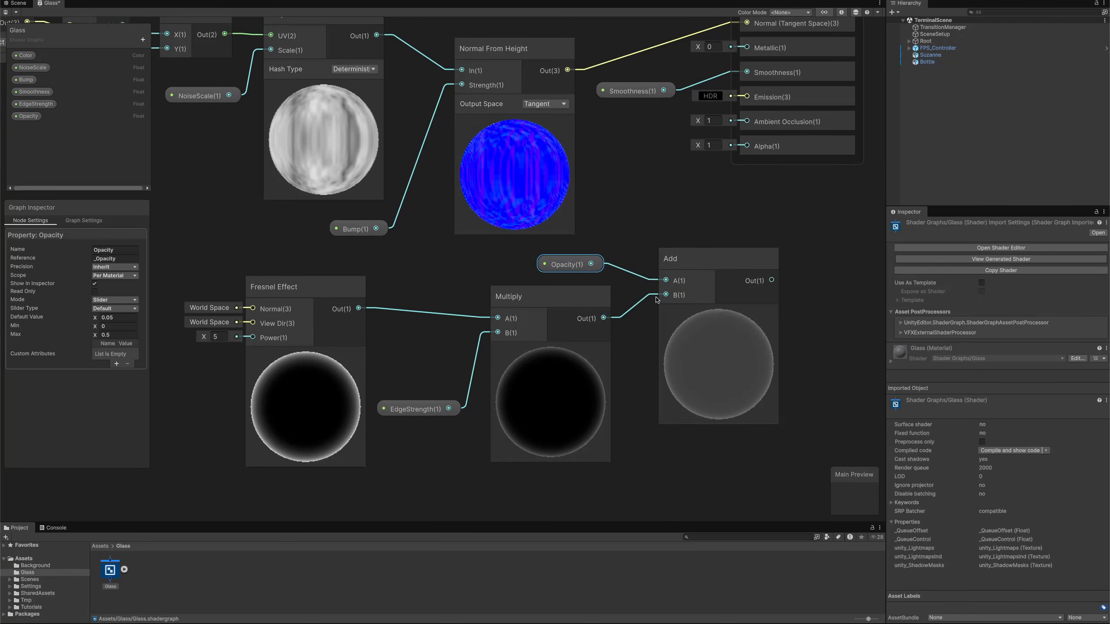
{"action": "left_click_drag", "start_coordinate": [772, 280], "coordinate": [747, 146]}
Move the Fresnel, EdgeStrength, Multiply, Opacity and Add nodes together beneath the noise nodes, and save the shader graph
{"action": "scroll", "coordinate": [698, 434], "scroll_direction": "down", "scroll_amount": 1}
{"action": "middle_click_drag", "start_coordinate": [691, 443], "coordinate": [662, 428]}
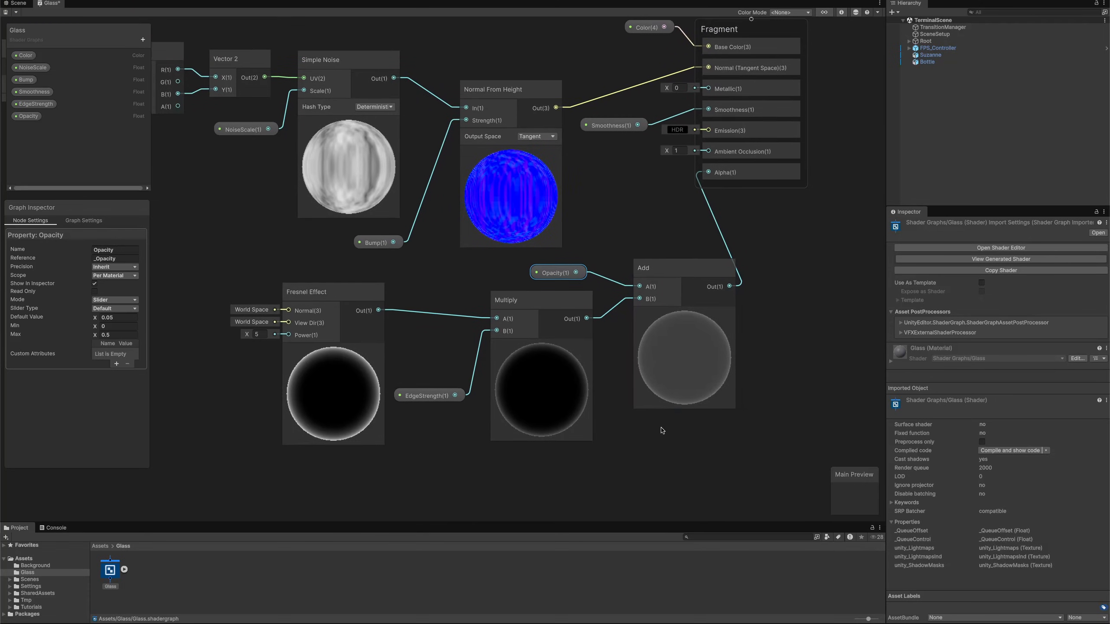
{"action": "left_click_drag", "start_coordinate": [719, 460], "coordinate": [578, 424]}
{"action": "left_click_drag", "start_coordinate": [270, 278], "coordinate": [272, 280]}
{"action": "left_click_drag", "start_coordinate": [657, 268], "coordinate": [485, 274]}
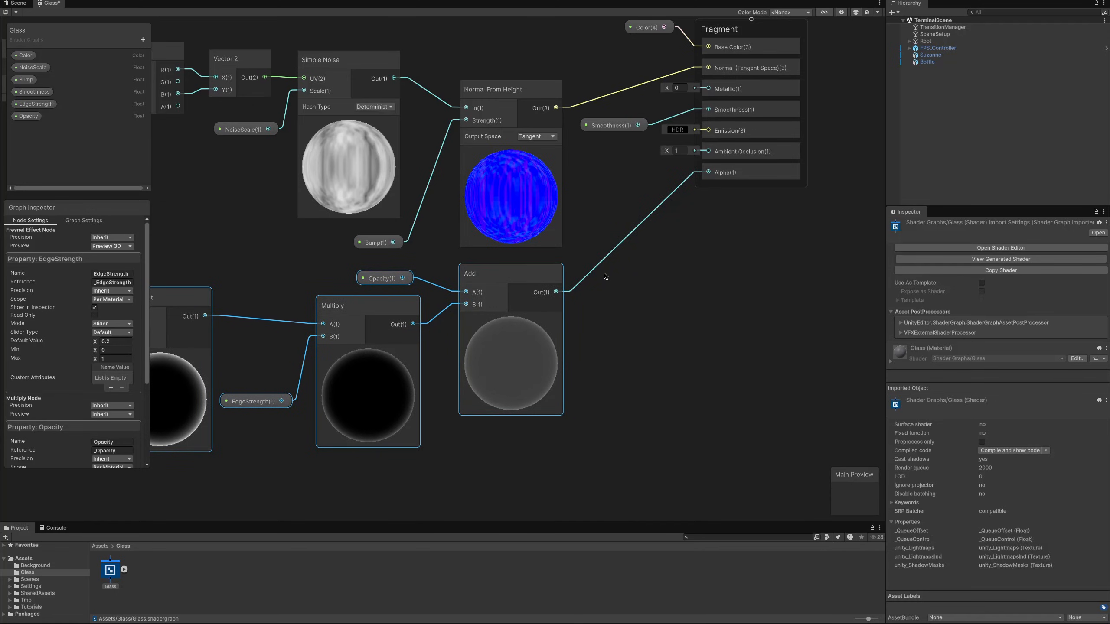
{"action": "left_click", "coordinate": [5, 12]}
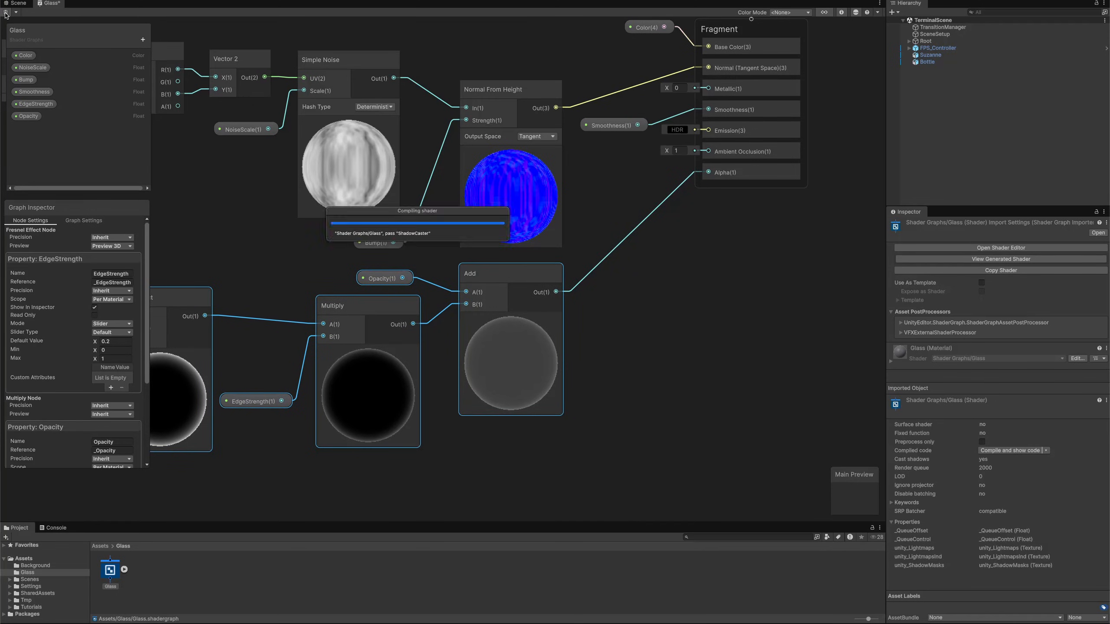
Return to the scene and create a material named Glass from the Glass shader graph
{"action": "left_click", "coordinate": [17, 4]}
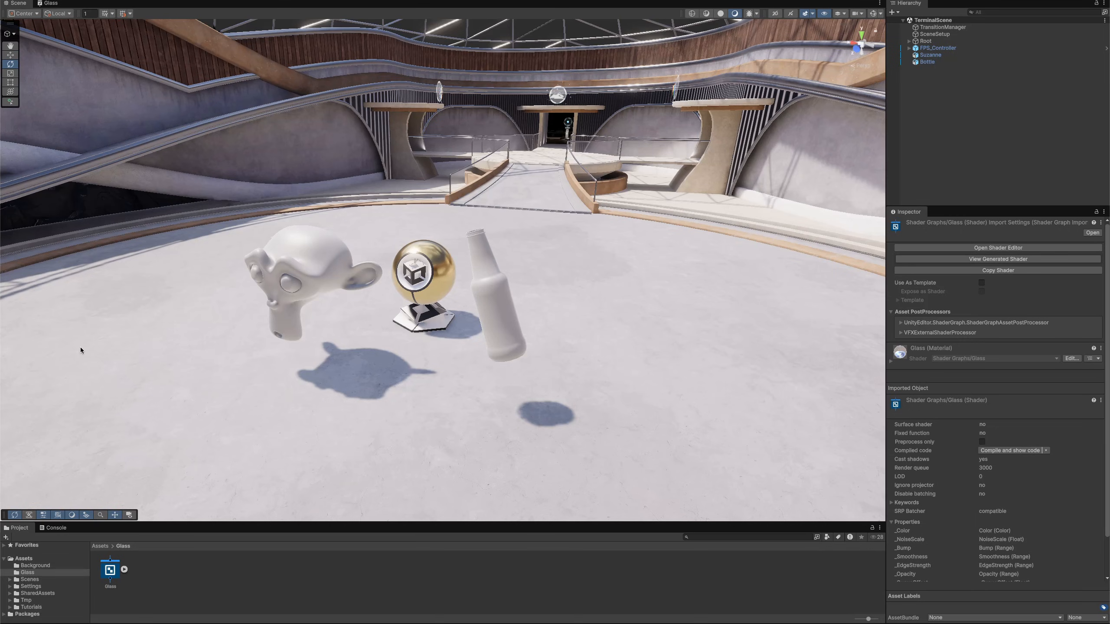
{"action": "right_click", "coordinate": [113, 561]}
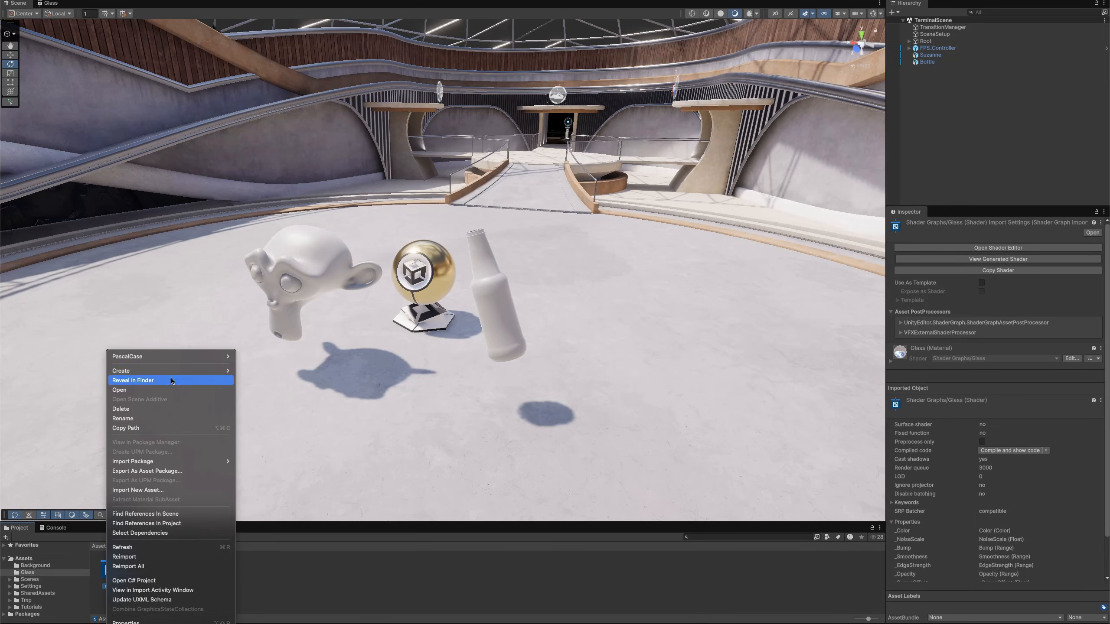
{"action": "mouse_move", "coordinate": [171, 376]}
{"action": "left_click", "coordinate": [248, 361]}
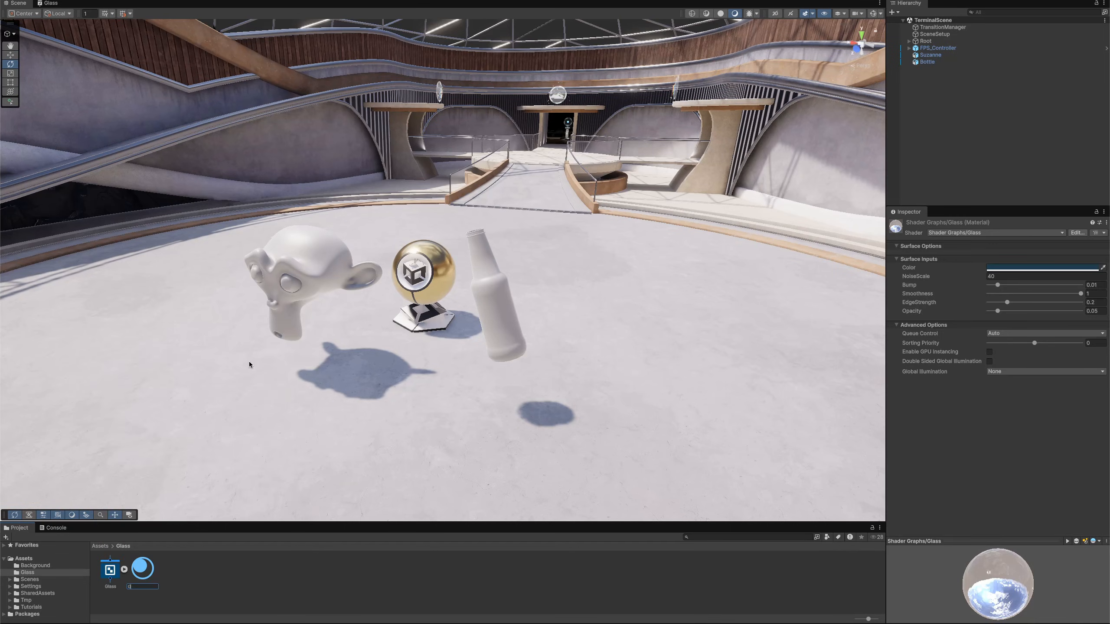
Assign the Glass material to both the Suzanne and Bottle objects
{"action": "left_click", "coordinate": [930, 55]}
{"action": "left_click", "coordinate": [926, 62], "text": "shift"}
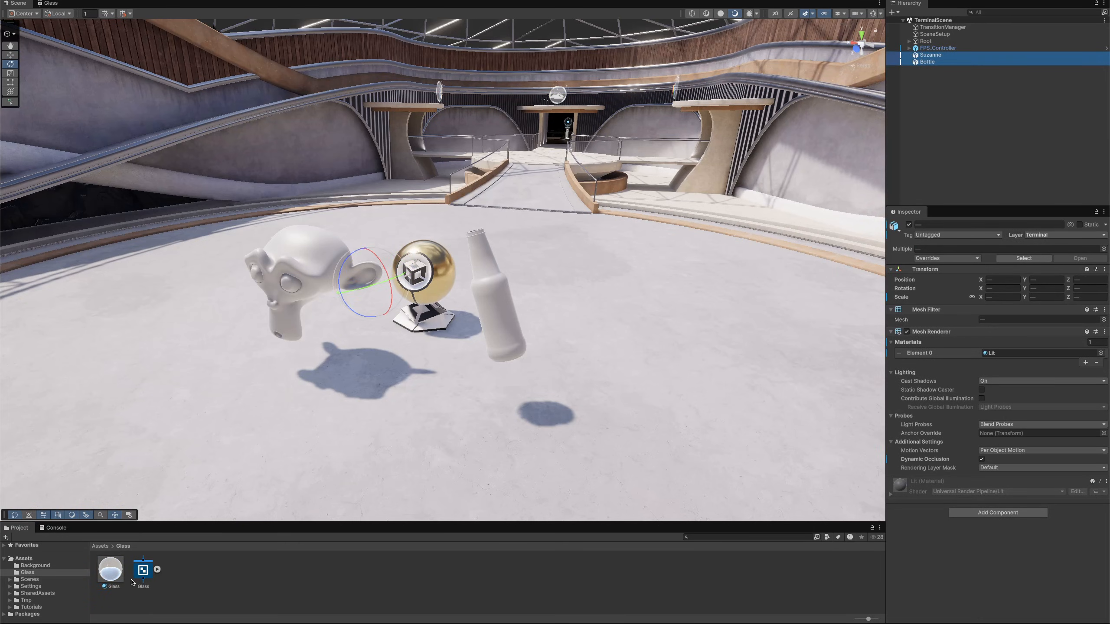
{"action": "left_click_drag", "start_coordinate": [111, 573], "coordinate": [994, 357]}
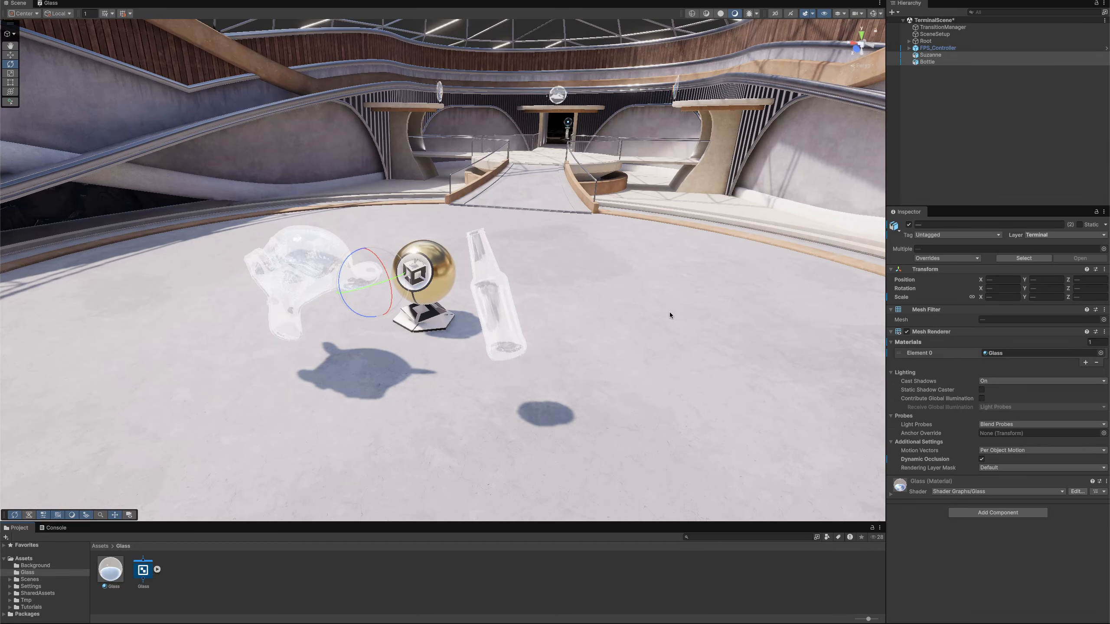
Rotate the Bottle in the scene to check its glass reflections against the material ball
{"action": "left_click", "coordinate": [929, 56]}
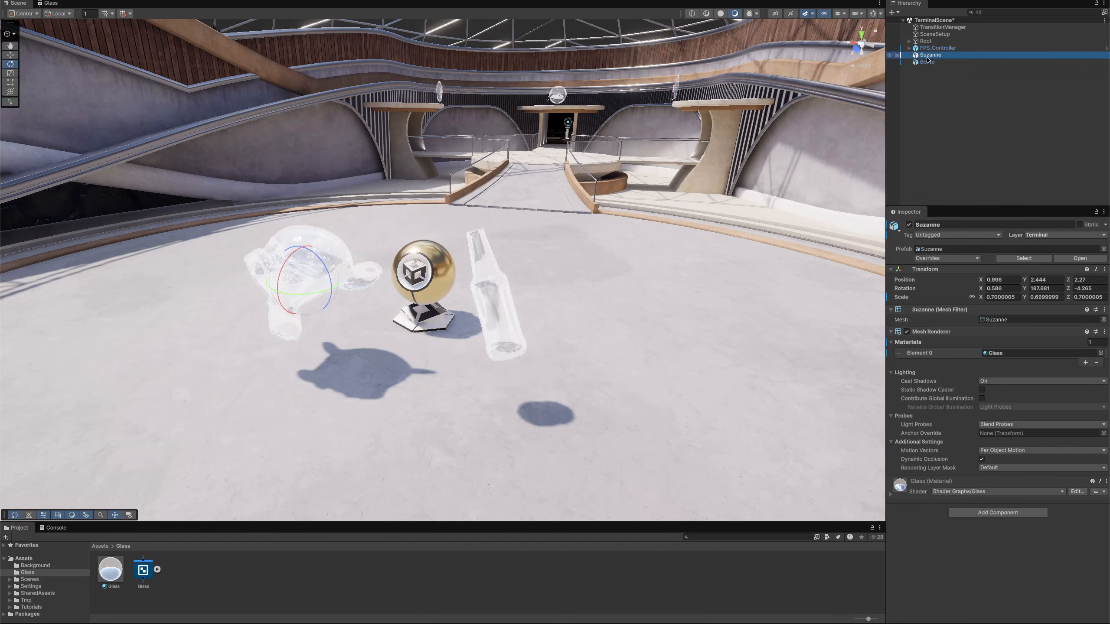
{"action": "left_click", "coordinate": [481, 303]}
{"action": "mouse_move", "coordinate": [488, 303]}
{"action": "left_mouse_down"}
{"action": "mouse_move", "coordinate": [520, 304]}
{"action": "mouse_move", "coordinate": [500, 291]}
{"action": "left_mouse_up"}
{"action": "middle_click_drag", "start_coordinate": [501, 290], "coordinate": [453, 284]}
{"action": "right_click_drag", "start_coordinate": [452, 284], "coordinate": [306, 193]}
{"action": "middle_click_drag", "start_coordinate": [485, 332], "coordinate": [502, 275]}
{"action": "scroll", "coordinate": [506, 311], "scroll_direction": "up", "scroll_amount": 5}
{"action": "mouse_move", "coordinate": [507, 315]}
{"action": "middle_mouse_down"}
{"action": "mouse_move", "coordinate": [491, 323]}
{"action": "mouse_move", "coordinate": [519, 332]}
{"action": "middle_mouse_up"}
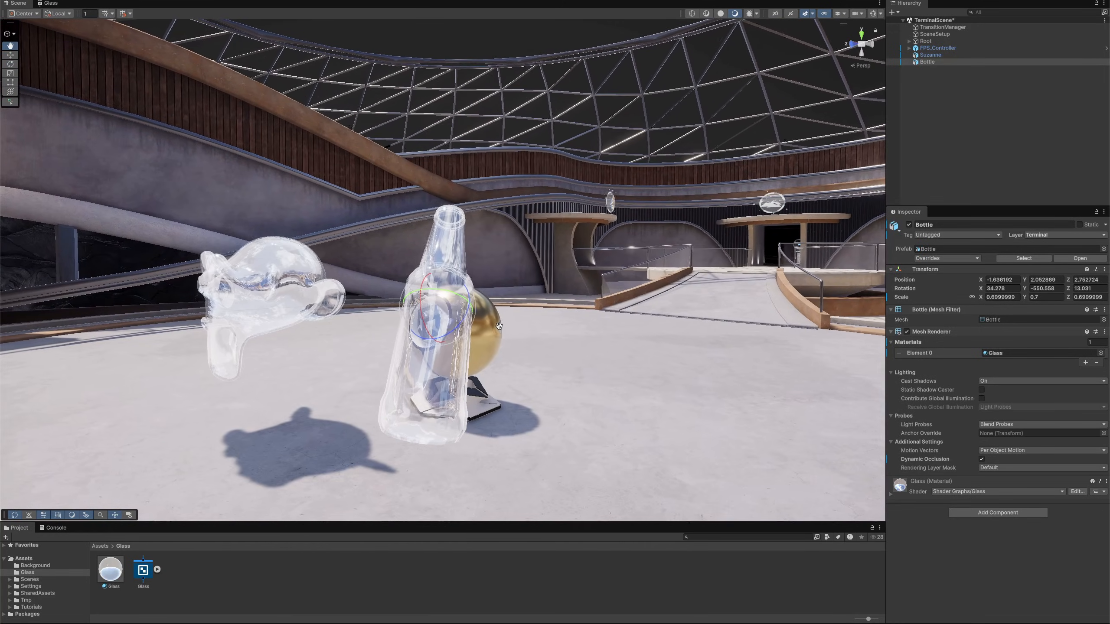
{"action": "left_click_drag", "start_coordinate": [450, 308], "coordinate": [449, 342]}
Rotate Suzanne in the scene and frame both glass objects around the material ball
{"action": "right_click_drag", "start_coordinate": [310, 343], "coordinate": [572, 336]}
{"action": "key", "text": "a"}
{"action": "left_click", "coordinate": [577, 337]}
{"action": "left_click_drag", "start_coordinate": [577, 337], "coordinate": [547, 344]}
{"action": "right_click_drag", "start_coordinate": [548, 344], "coordinate": [565, 339]}
{"action": "key", "text": "d"}
{"action": "key", "text": "s"}
{"action": "key", "text": "q"}
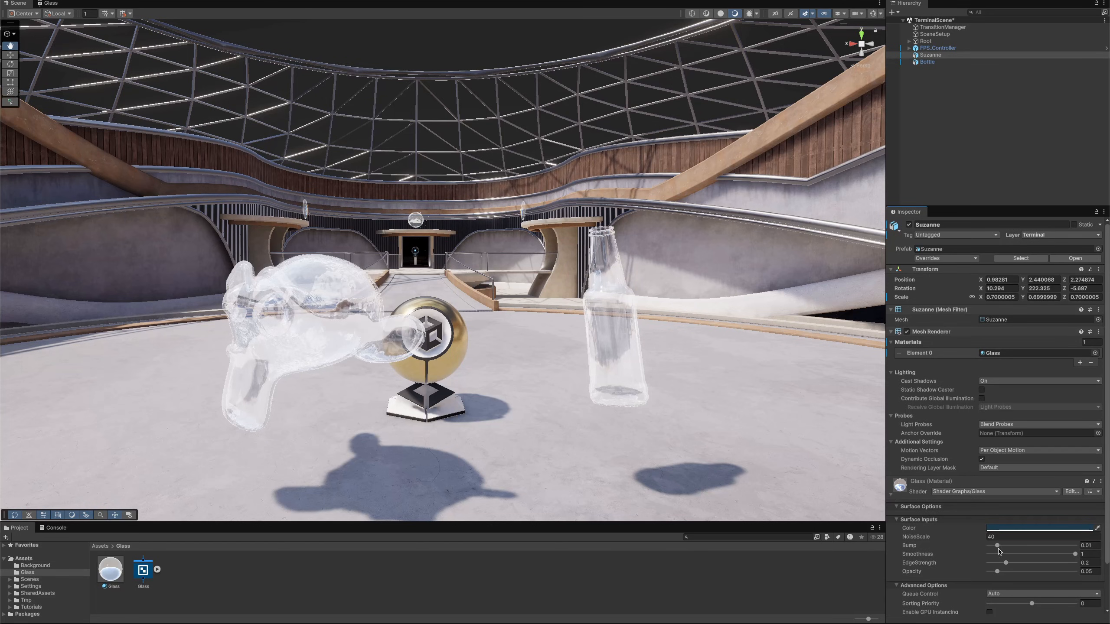
Try other NoiseScale and Bump values on the Glass material, then restore NoiseScale to 40 and Bump to 0.01
{"action": "left_click_drag", "start_coordinate": [982, 537], "coordinate": [1109, 538]}
{"action": "right_click_drag", "start_coordinate": [720, 356], "coordinate": [599, 353]}
{"action": "key", "text": "d"}
{"action": "key", "text": "a"}
{"action": "type", "text": "40"}
{"action": "key", "text": "Tab"}
{"action": "mouse_move", "coordinate": [996, 545]}
{"action": "left_mouse_down"}
{"action": "mouse_move", "coordinate": [1058, 552]}
{"action": "mouse_move", "coordinate": [998, 554]}
{"action": "left_mouse_up"}
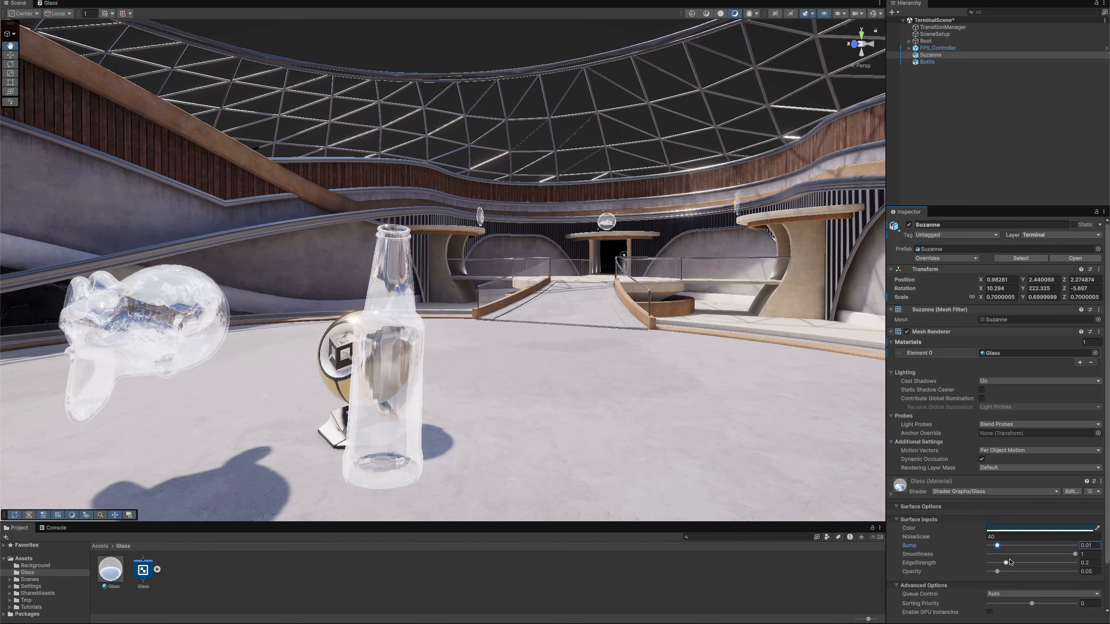
Try a Smoothness of 0.72 on the Glass material, inspect the frosted look, and restore it to 1
{"action": "left_click_drag", "start_coordinate": [1075, 555], "coordinate": [1048, 557]}
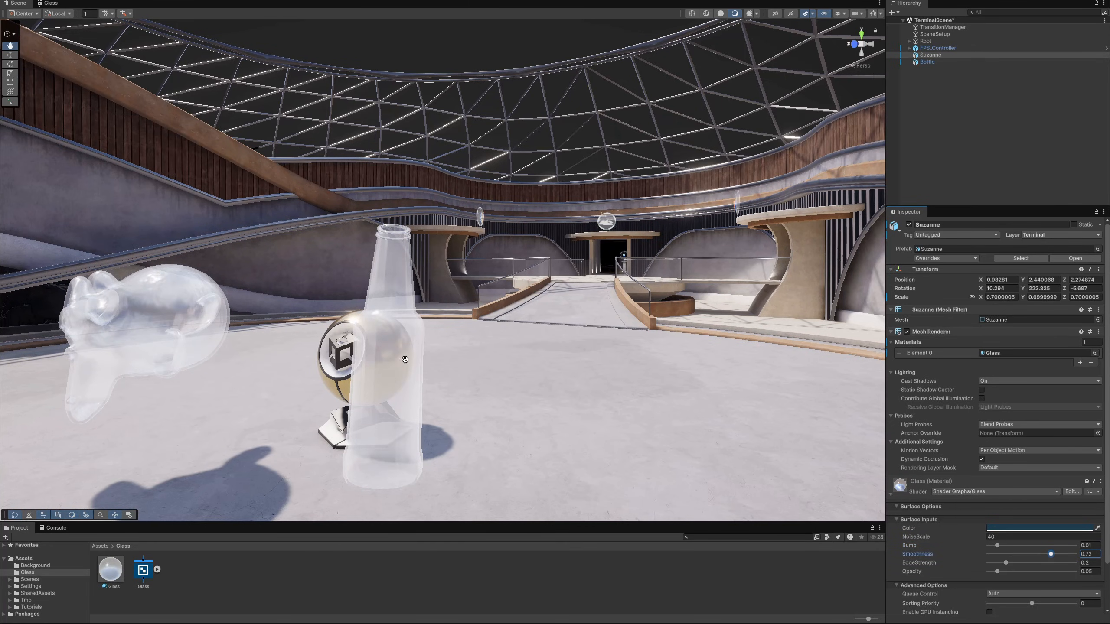
{"action": "middle_click_drag", "start_coordinate": [392, 365], "coordinate": [412, 355]}
{"action": "right_click_drag", "start_coordinate": [427, 358], "coordinate": [391, 356]}
{"action": "middle_click_drag", "start_coordinate": [413, 358], "coordinate": [316, 348]}
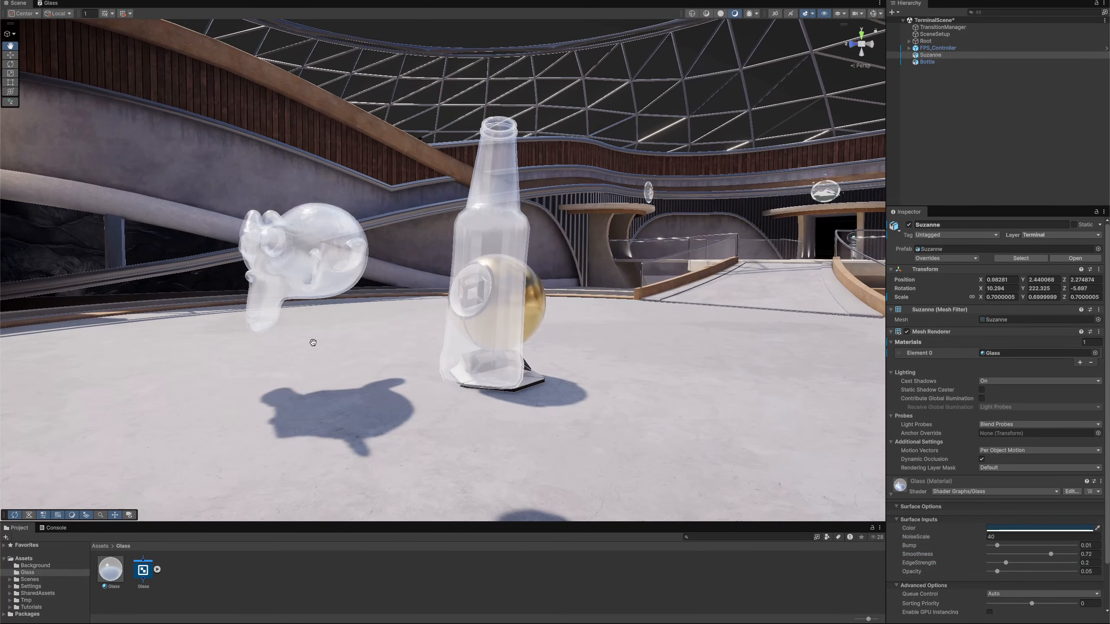
{"action": "left_click", "coordinate": [1076, 554]}
Try other EdgeStrength and Opacity values and the red color FF482D on the Glass material, then undo the changes
{"action": "mouse_move", "coordinate": [1006, 564]}
{"action": "left_mouse_down"}
{"action": "mouse_move", "coordinate": [1027, 564]}
{"action": "mouse_move", "coordinate": [975, 565]}
{"action": "mouse_move", "coordinate": [1037, 565]}
{"action": "mouse_move", "coordinate": [1006, 564]}
{"action": "mouse_move", "coordinate": [1003, 578]}
{"action": "left_mouse_up"}
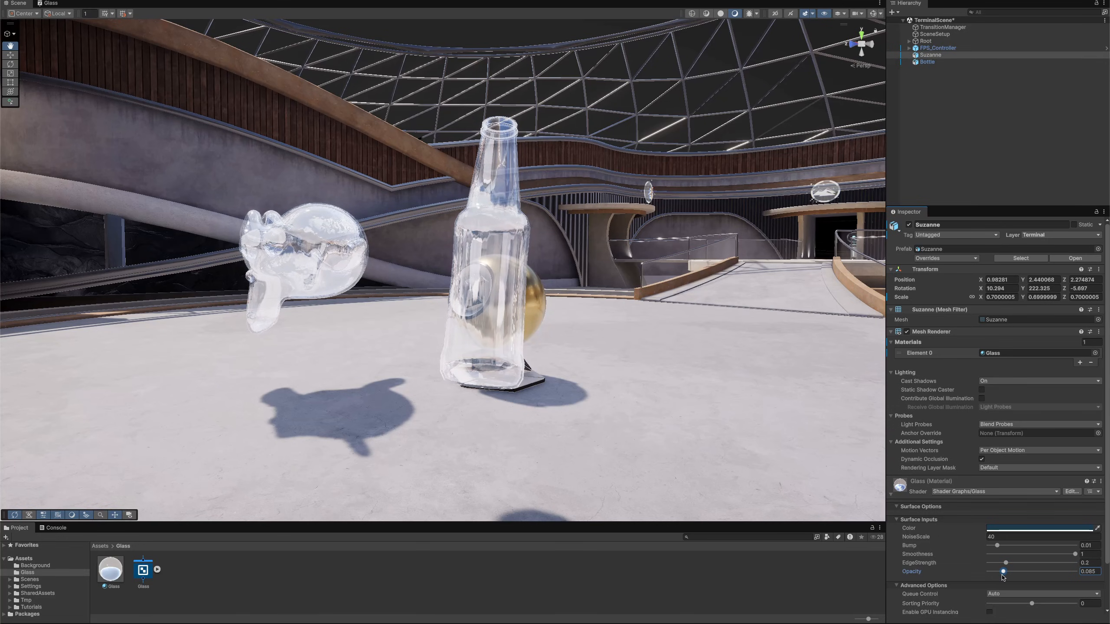
{"action": "left_click", "coordinate": [1007, 529]}
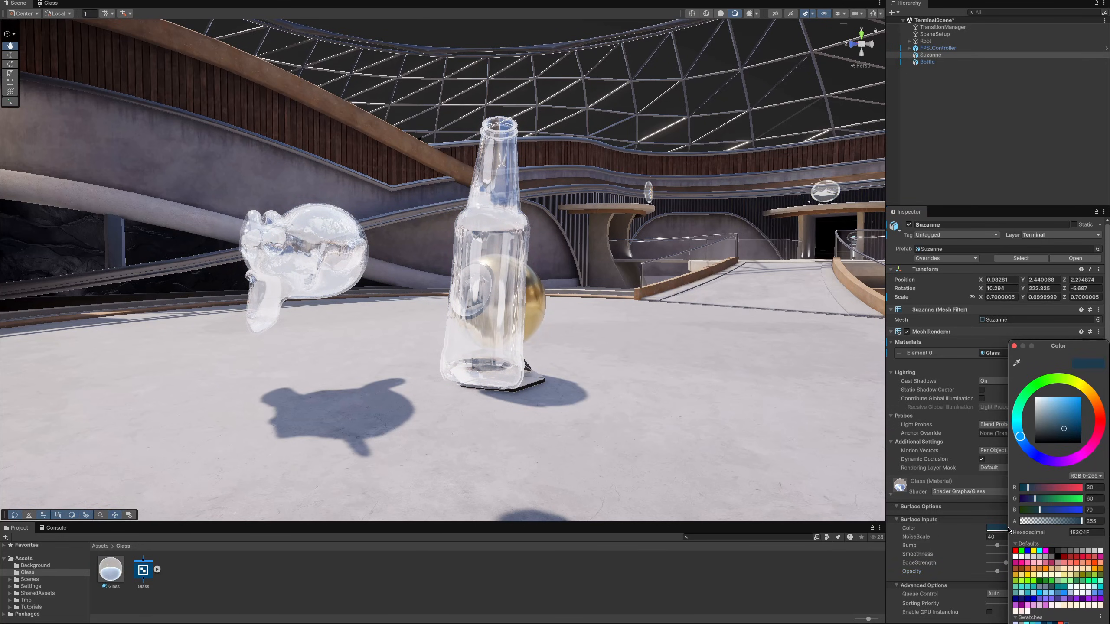
{"action": "mouse_move", "coordinate": [1018, 439]}
{"action": "left_mouse_down"}
{"action": "mouse_move", "coordinate": [1054, 464]}
{"action": "mouse_move", "coordinate": [1084, 446]}
{"action": "mouse_move", "coordinate": [1069, 424]}
{"action": "mouse_move", "coordinate": [1074, 399]}
{"action": "left_mouse_up"}
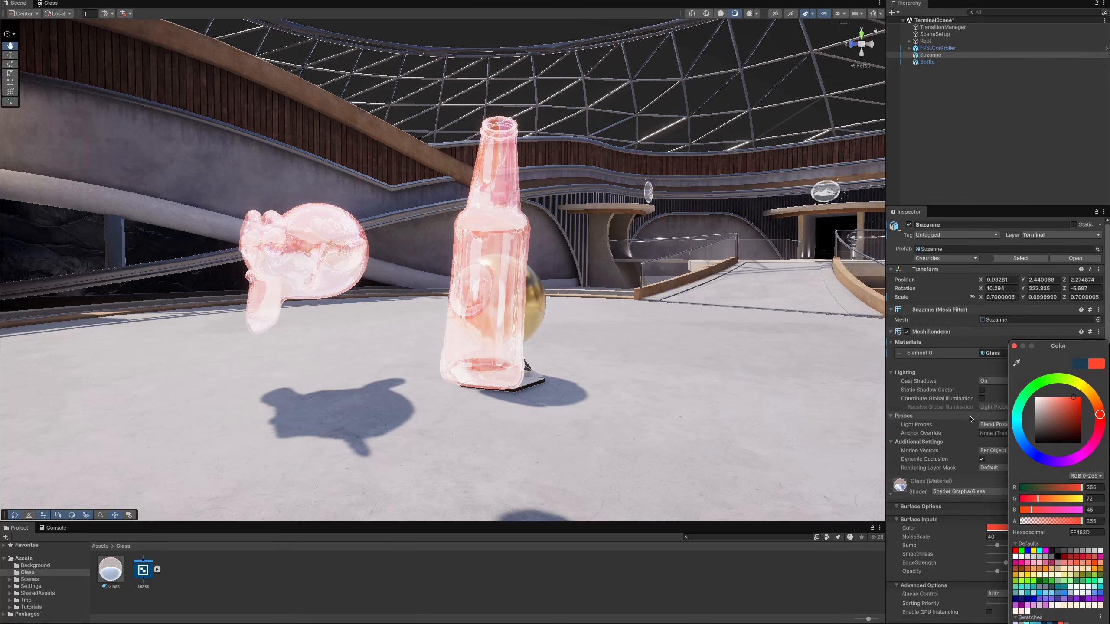
{"action": "key", "text": "super+z"}
{"action": "key", "text": "super+z"}
{"action": "left_click", "coordinate": [964, 429]}
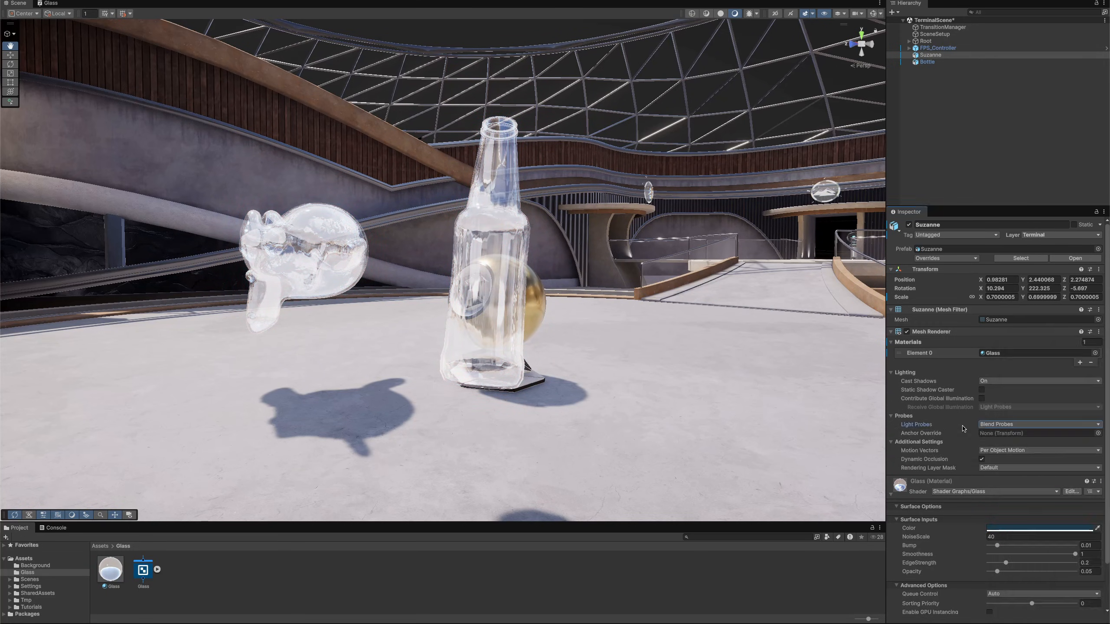
Apply the Glass material to the sphere of the material ball in the scene
{"action": "right_click_drag", "start_coordinate": [380, 336], "coordinate": [490, 308]}
{"action": "left_click_drag", "start_coordinate": [326, 459], "coordinate": [569, 313]}
{"action": "right_click_drag", "start_coordinate": [568, 313], "coordinate": [414, 272]}
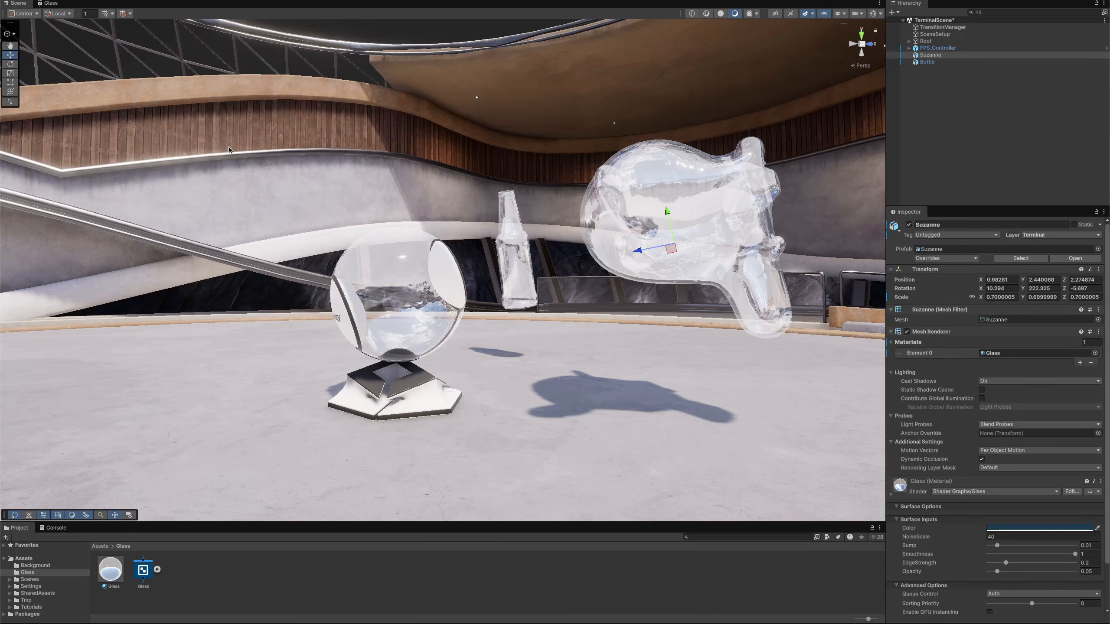
Lift the UnityMaterialBall off the floor and tilt it
{"action": "left_click", "coordinate": [394, 310]}
{"action": "left_click_drag", "start_coordinate": [399, 283], "coordinate": [431, 237]}
{"action": "middle_click_drag", "start_coordinate": [431, 237], "coordinate": [443, 262]}
{"action": "scroll", "coordinate": [443, 262], "scroll_direction": "down", "scroll_amount": 5}
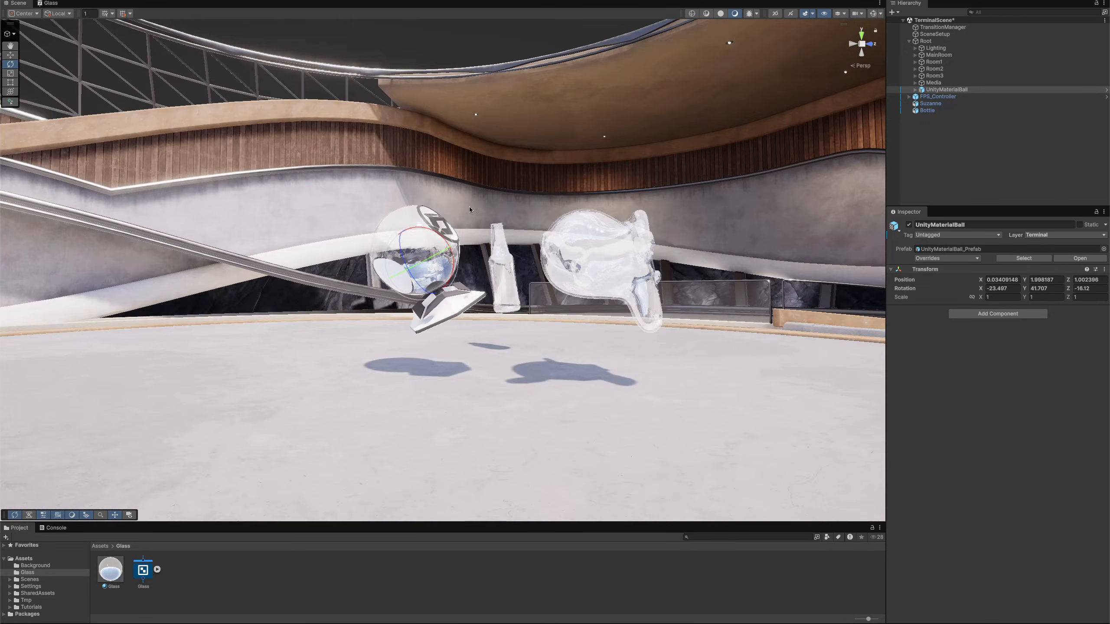
Examine the glass material ball, Bottle and Suzanne from several angles and distances
{"action": "right_click_drag", "start_coordinate": [503, 184], "coordinate": [404, 214]}
{"action": "middle_click_drag", "start_coordinate": [577, 221], "coordinate": [431, 285]}
{"action": "scroll", "coordinate": [440, 267], "scroll_direction": "down", "scroll_amount": 4}
{"action": "scroll", "coordinate": [431, 285], "scroll_direction": "down", "scroll_amount": 1}
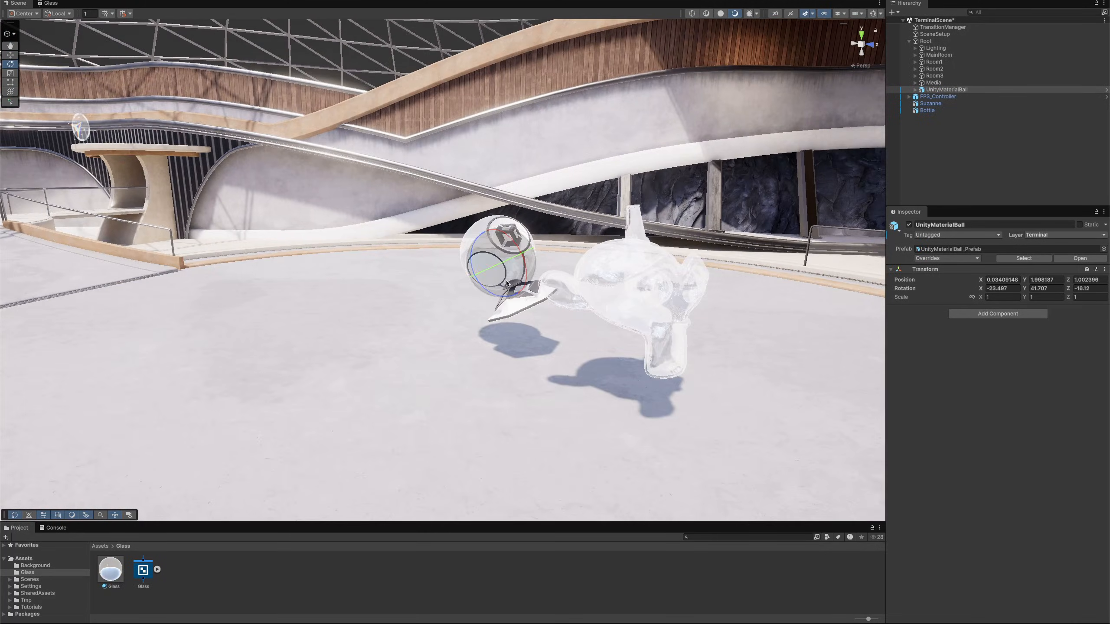
{"action": "right_click_drag", "start_coordinate": [431, 284], "coordinate": [488, 289]}
{"action": "middle_click_drag", "start_coordinate": [488, 289], "coordinate": [645, 292]}
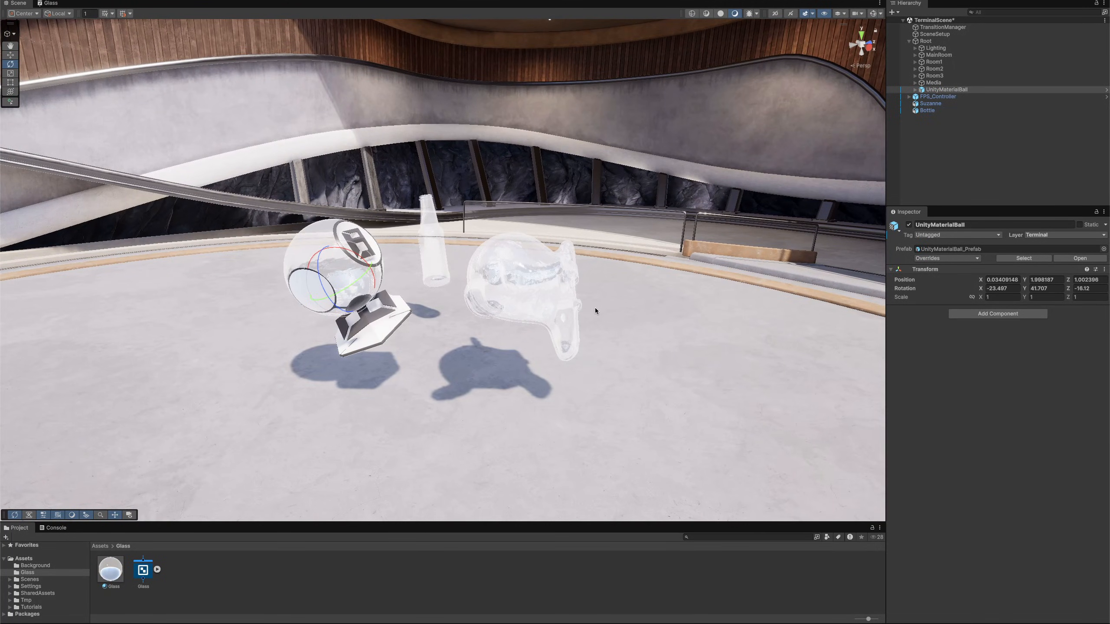
{"action": "middle_click_drag", "start_coordinate": [563, 297], "coordinate": [593, 227]}
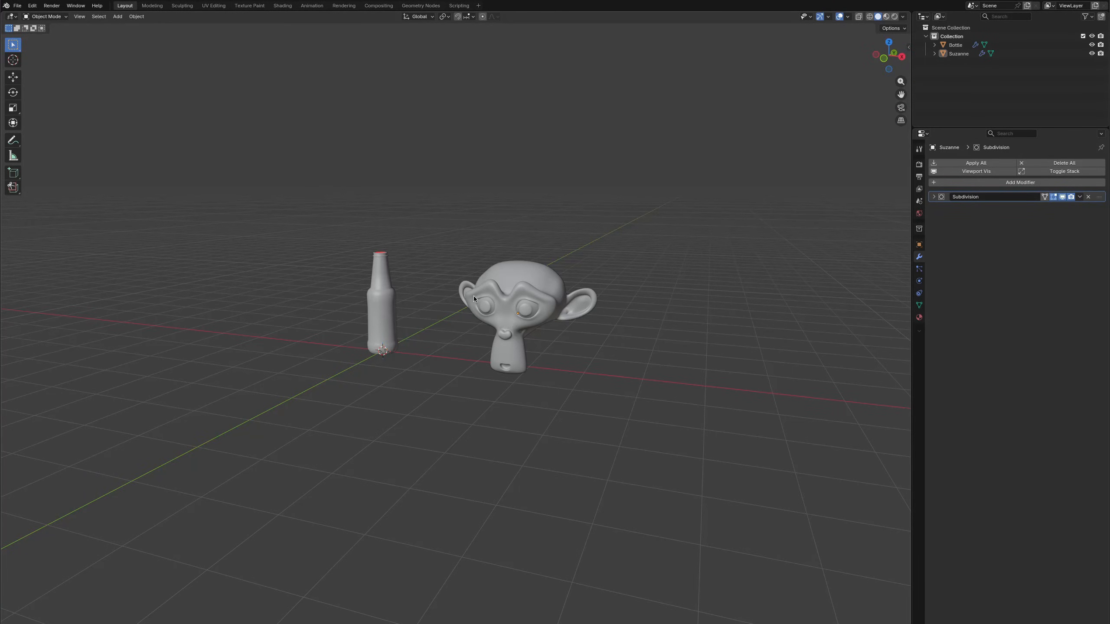
Switch to Blender and add a Solidify modifier with a thickness of 0.03 m to the Suzanne mesh
{"action": "left_click", "coordinate": [503, 296]}
{"action": "left_click", "coordinate": [951, 183]}
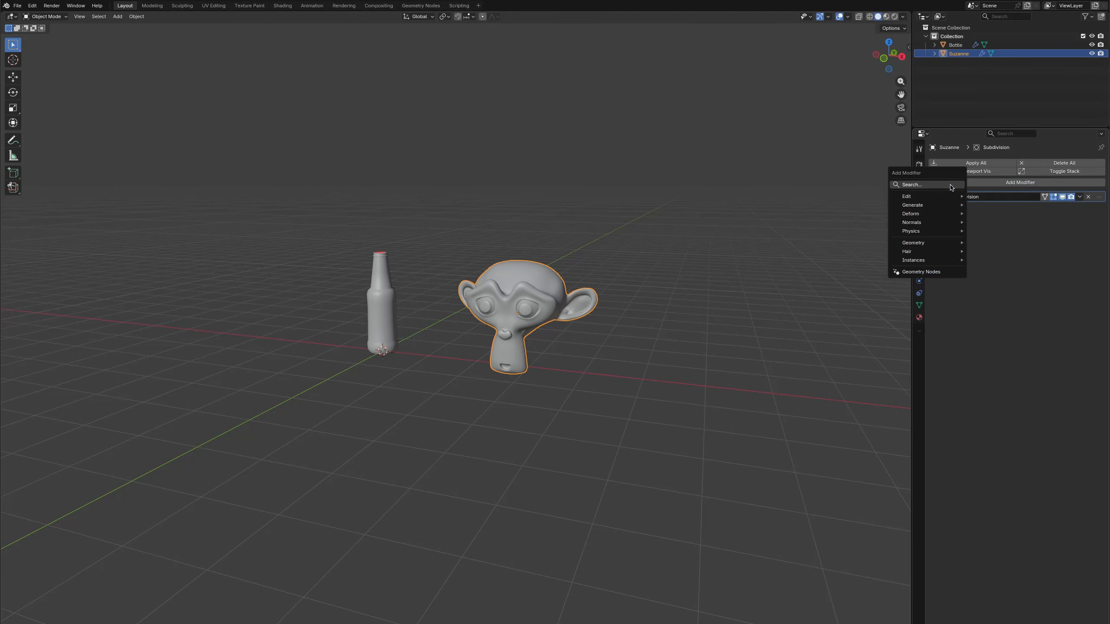
{"action": "type", "text": "sol"}
{"action": "key", "text": "Return"}
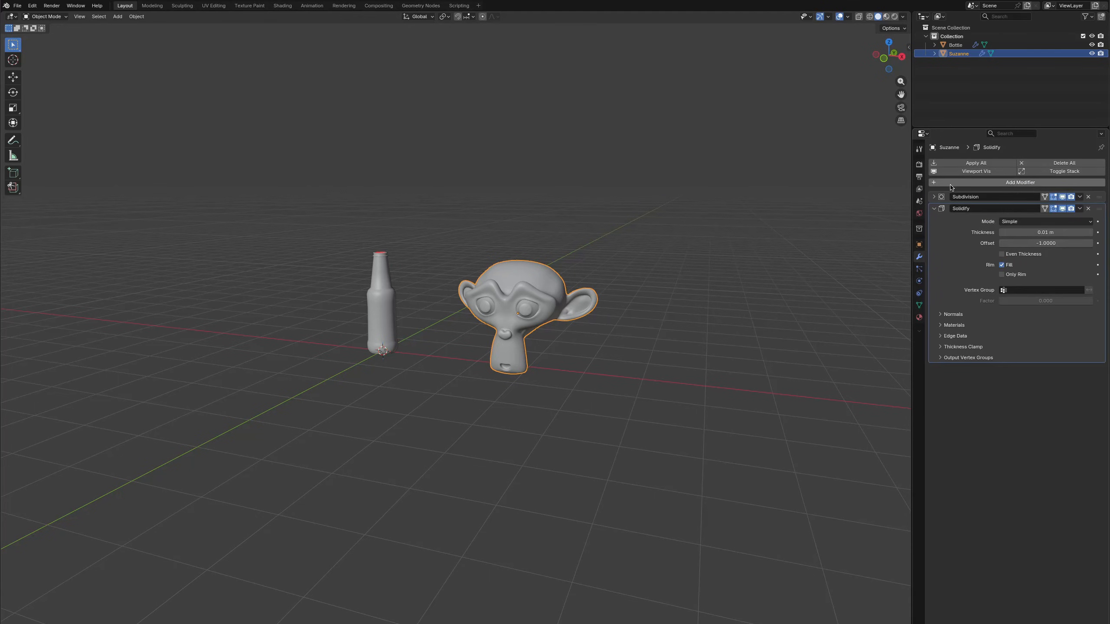
{"action": "left_click", "coordinate": [1090, 232]}
{"action": "left_click", "coordinate": [1090, 232]}
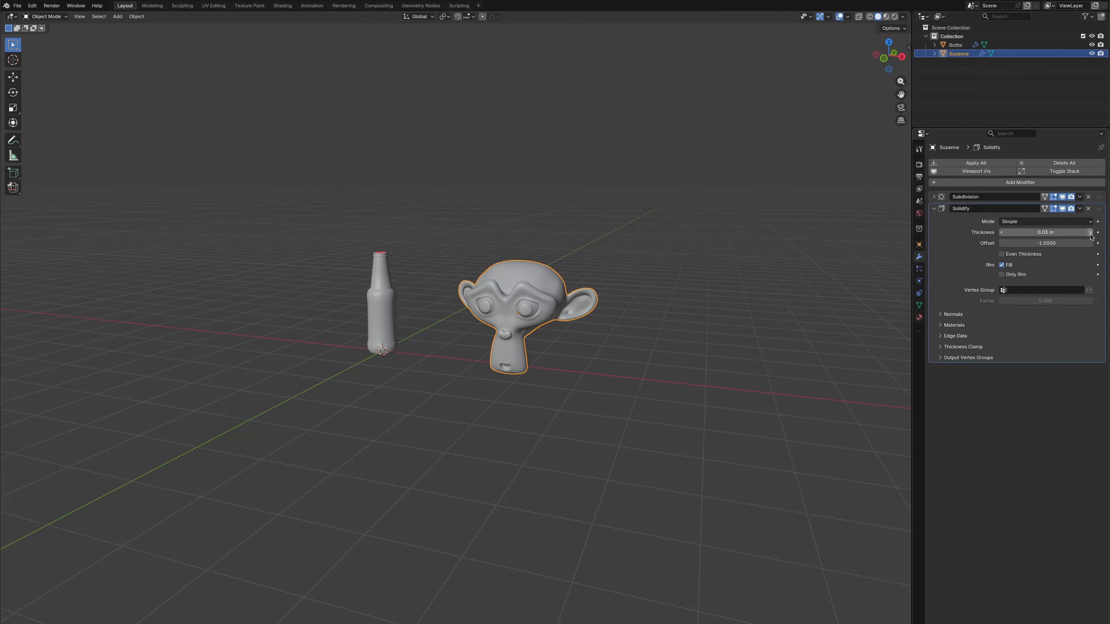
Move Suzanne's Solidify modifier above the Subdivision modifier and enable X-ray display in the viewport
{"action": "left_click_drag", "start_coordinate": [1099, 209], "coordinate": [1098, 196]}
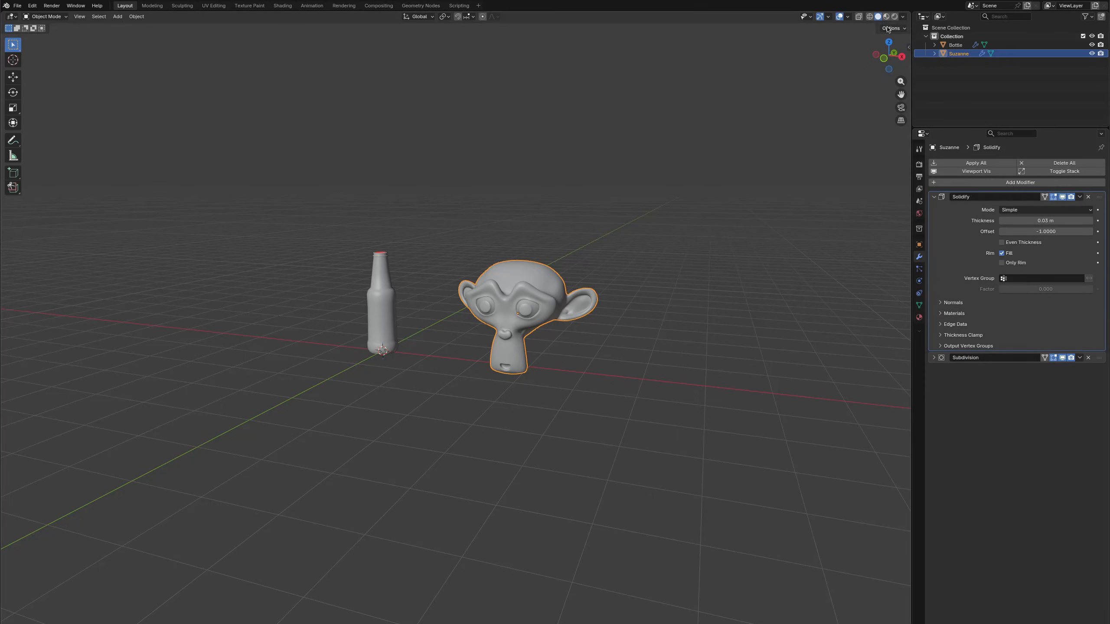
{"action": "left_click", "coordinate": [857, 18]}
{"action": "scroll", "coordinate": [649, 236], "scroll_direction": "up", "scroll_amount": 5}
{"action": "middle_click_drag", "start_coordinate": [649, 236], "coordinate": [514, 247]}
Compare the Suzanne mesh with and without thickness by switching the Solidify modifier's viewport display off and on
{"action": "left_click", "coordinate": [1063, 197]}
{"action": "left_click", "coordinate": [1063, 197]}
{"action": "left_click", "coordinate": [1063, 197]}
{"action": "left_click", "coordinate": [1063, 197]}
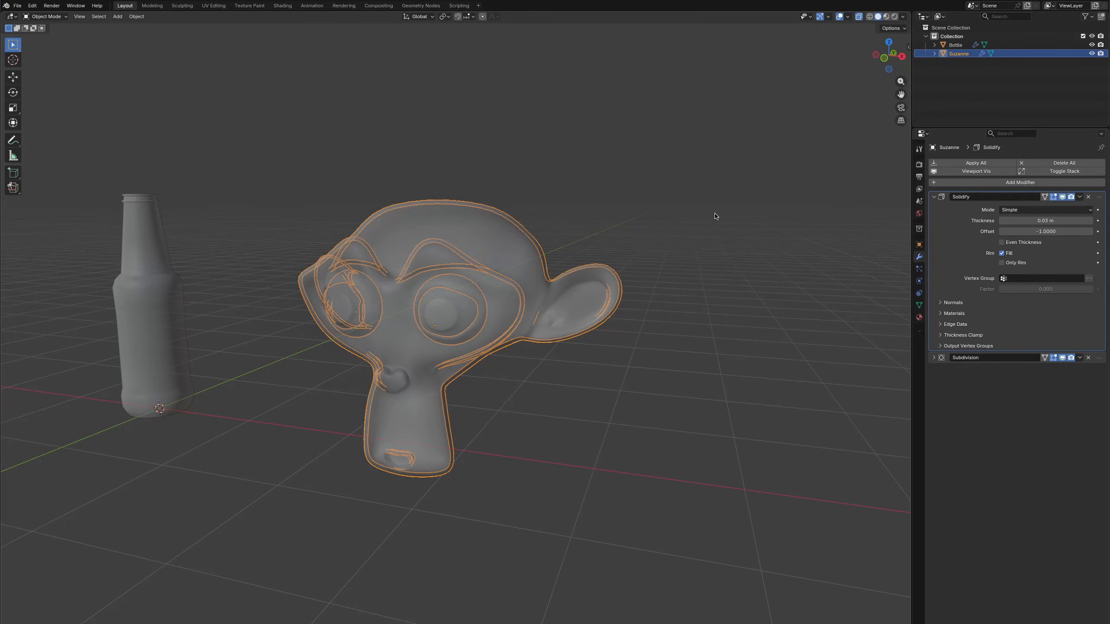
Add a Solidify modifier with a thickness of 0.03 m to the Bottle and place it above the Subdivision modifier
{"action": "left_click", "coordinate": [132, 267]}
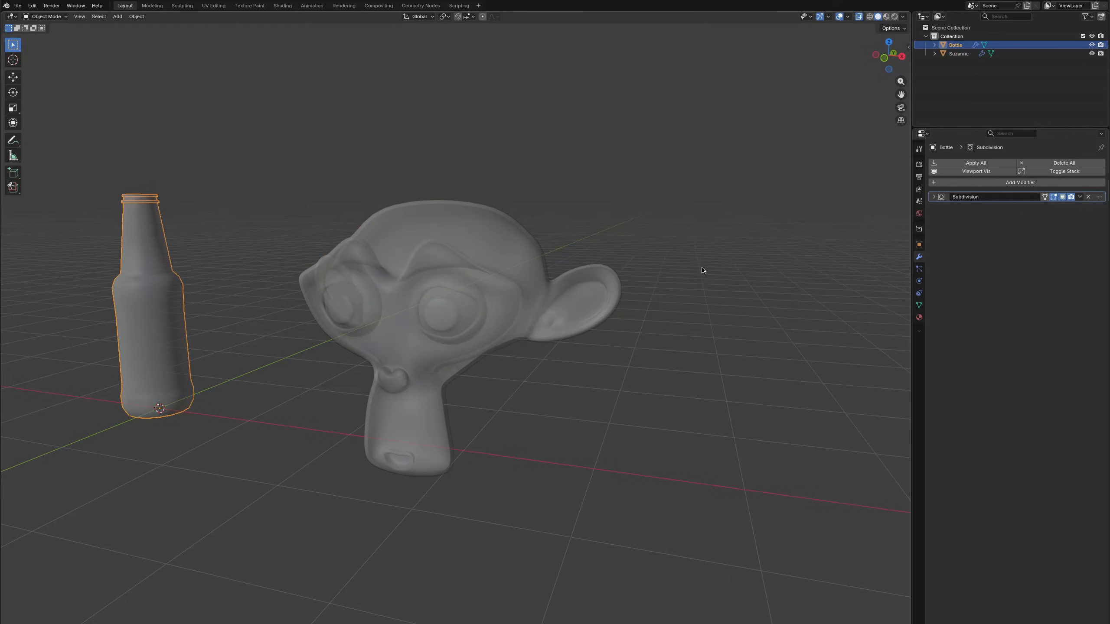
{"action": "left_click", "coordinate": [982, 184]}
{"action": "type", "text": "sol"}
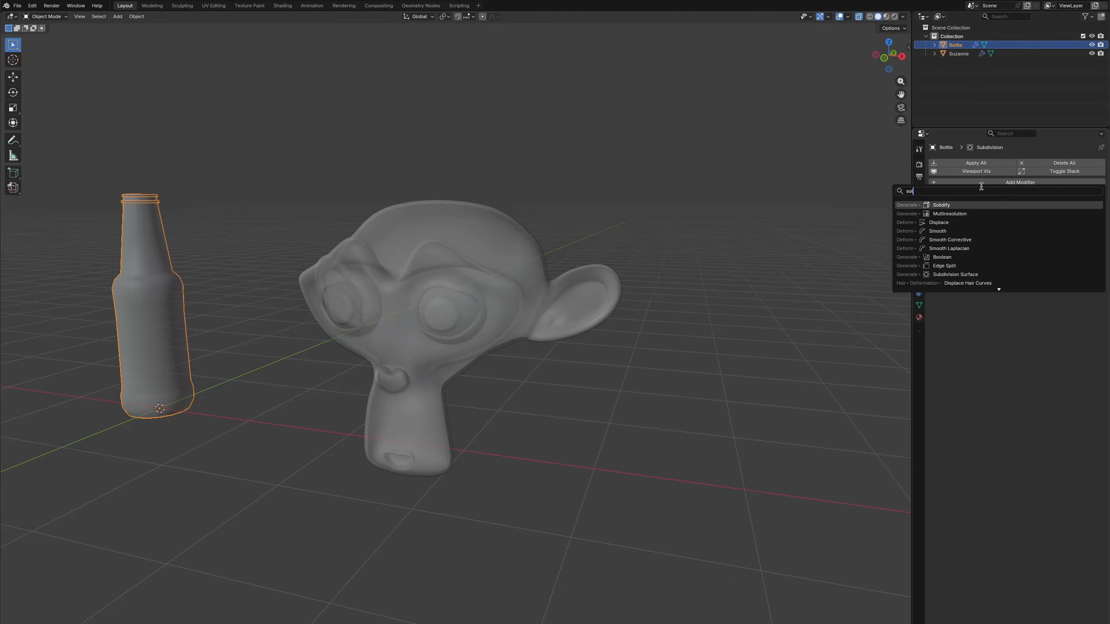
{"action": "key", "text": "Return"}
{"action": "left_click", "coordinate": [1090, 232]}
{"action": "left_click", "coordinate": [1090, 232]}
{"action": "left_click_drag", "start_coordinate": [1099, 209], "coordinate": [1093, 197]}
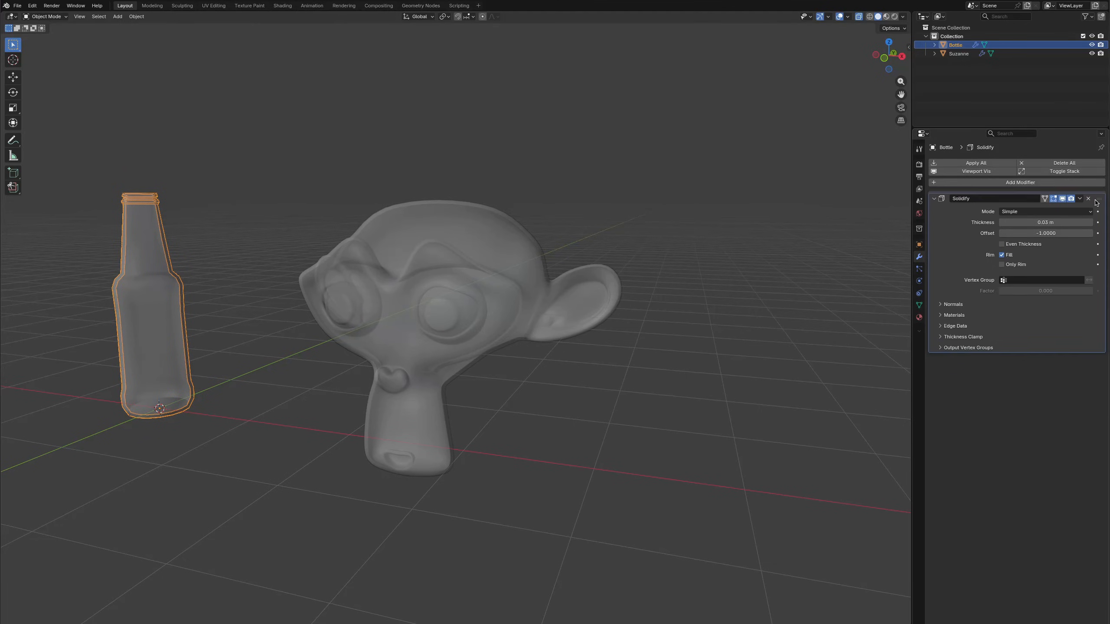
Compare the Bottle's walls with and without the Solidify modifier displayed in the viewport, leaving it displayed
{"action": "middle_click_drag", "start_coordinate": [342, 210], "coordinate": [519, 267]}
{"action": "left_click", "coordinate": [1063, 197]}
{"action": "left_click", "coordinate": [1063, 198]}
{"action": "left_click", "coordinate": [1063, 198]}
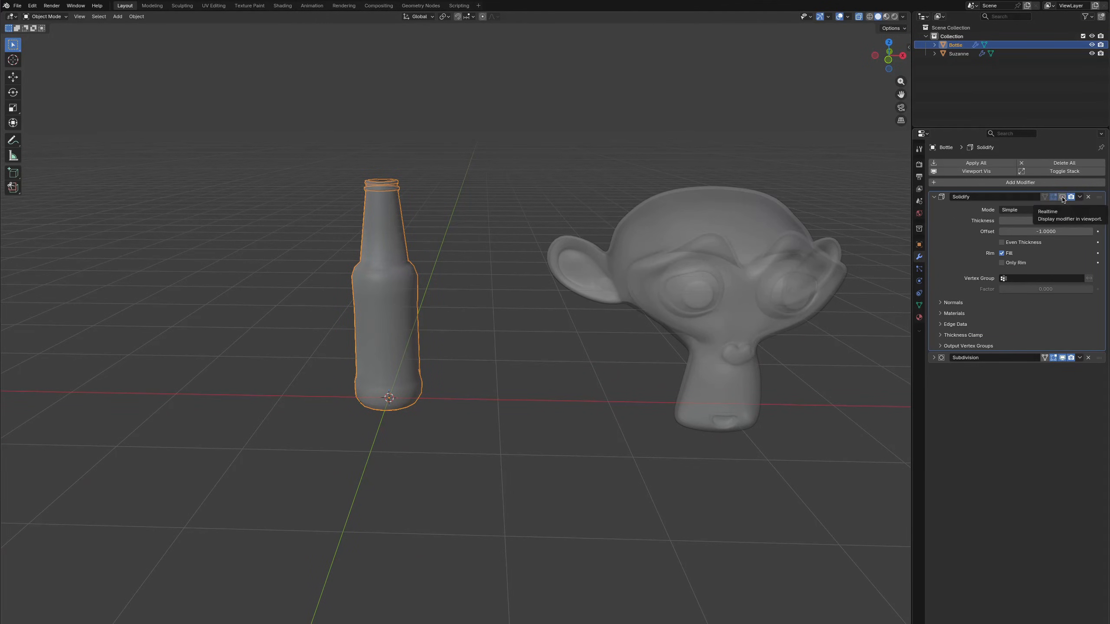
{"action": "left_click", "coordinate": [1064, 197]}
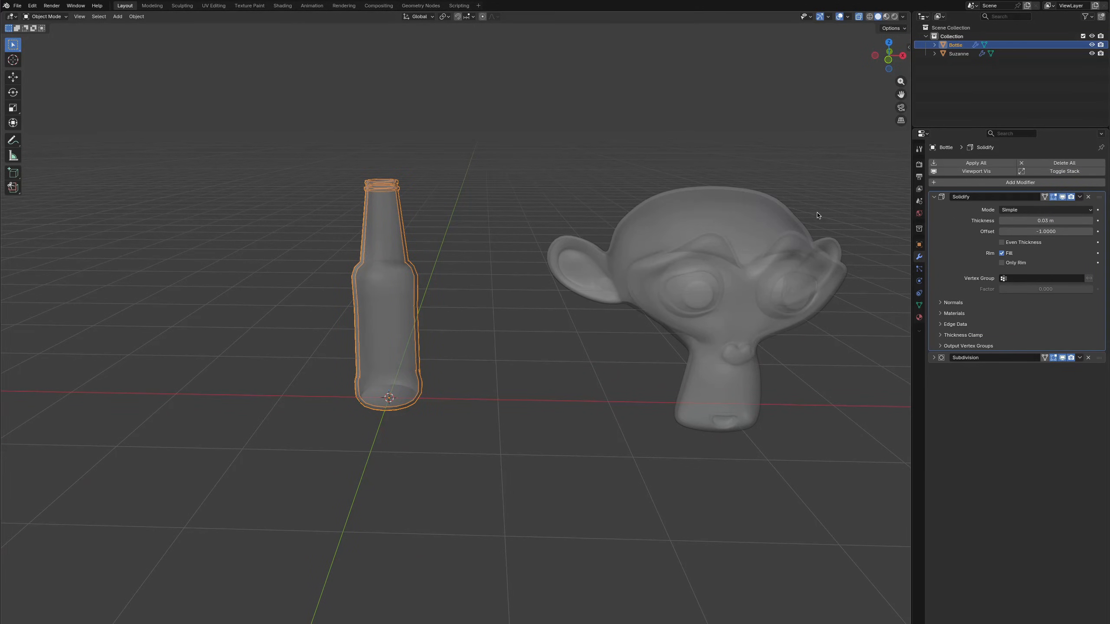
{"action": "middle_click_drag", "start_coordinate": [820, 215], "coordinate": [747, 222]}
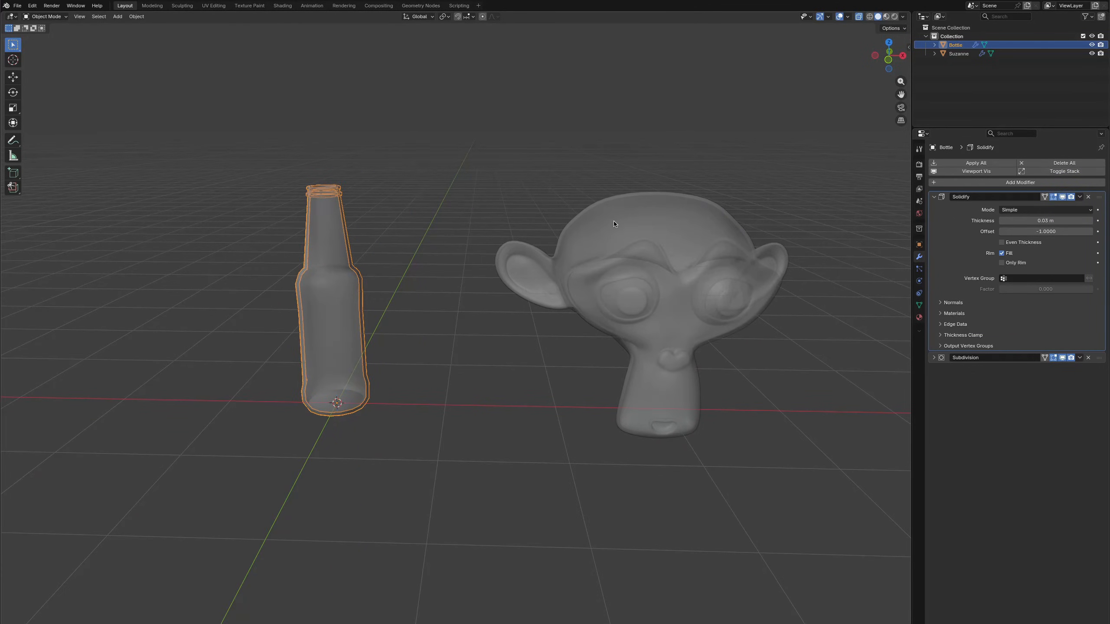